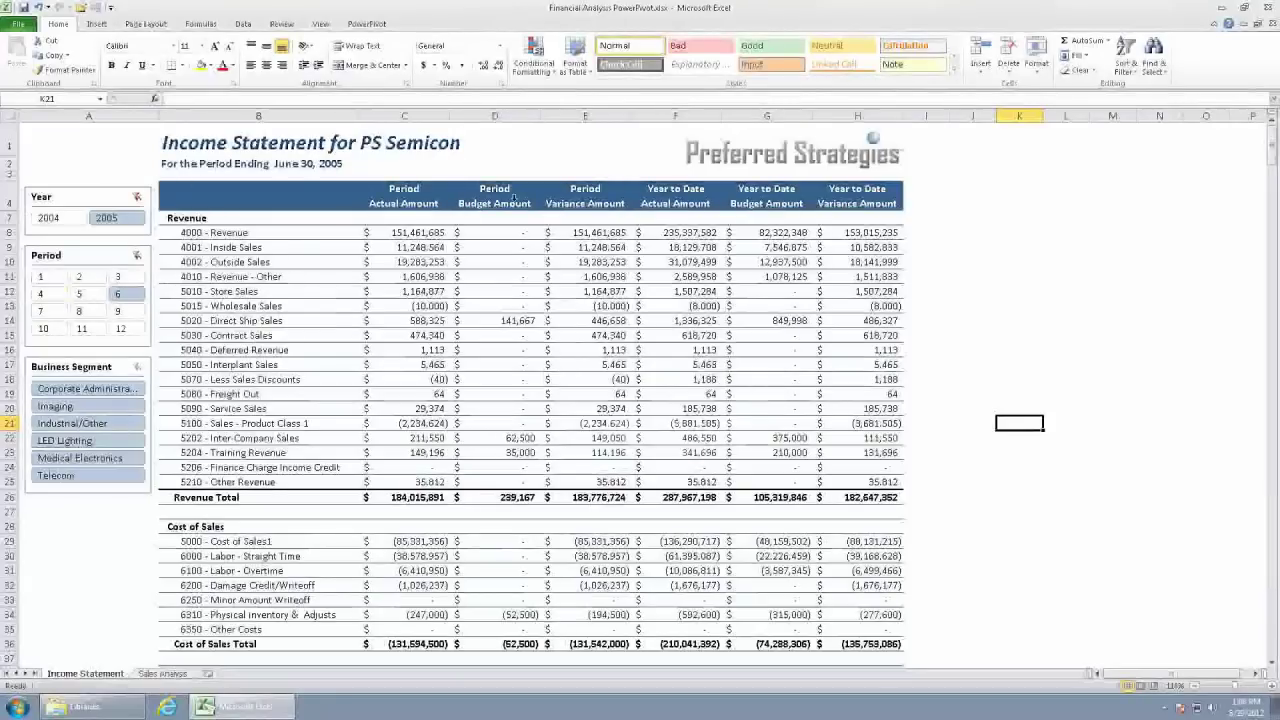
# Step: Filter the income statement to period 9, and view it for the Medical Electronics and Imaging business segments
pyautogui.moveTo(191, 216)
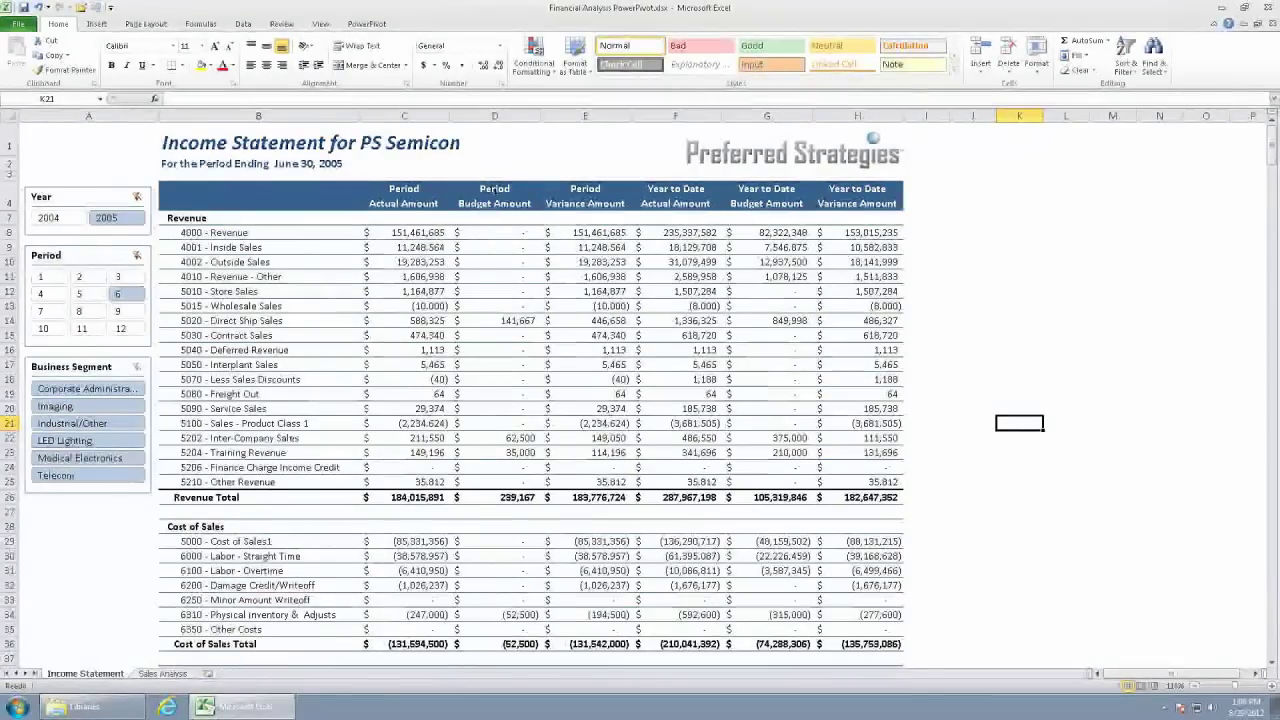
pyautogui.moveTo(513, 203)
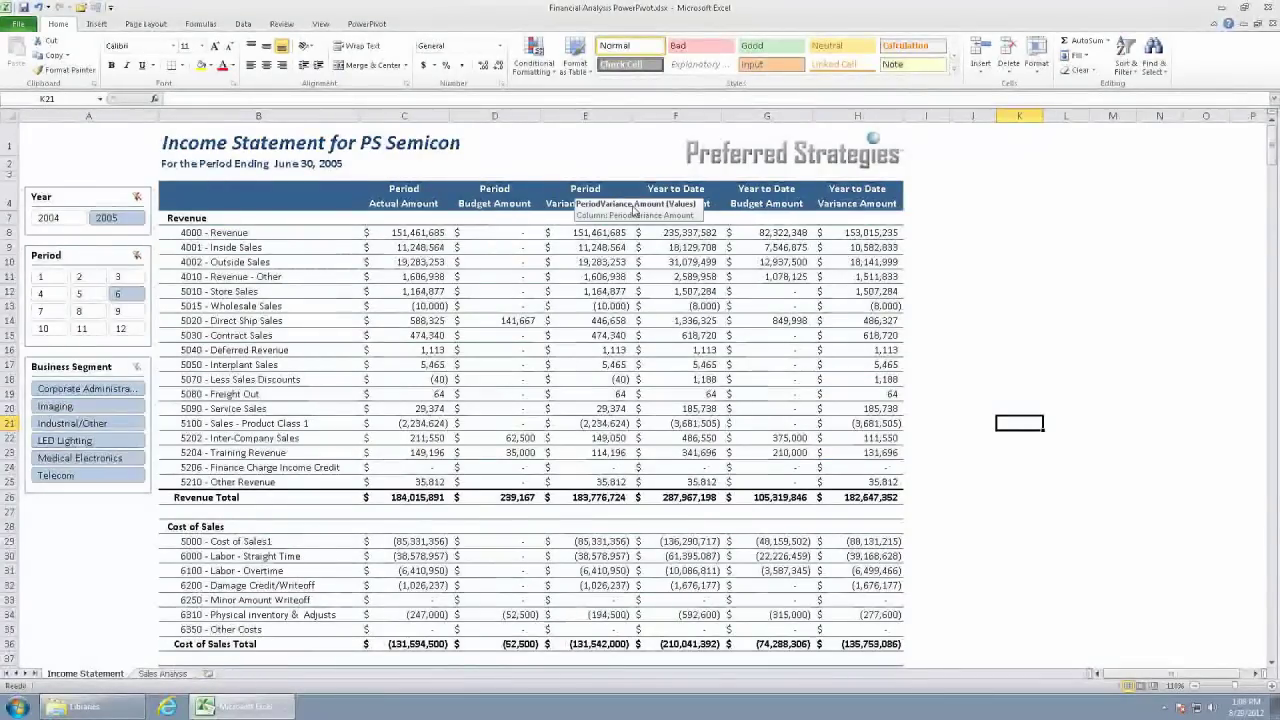
pyautogui.moveTo(720, 202)
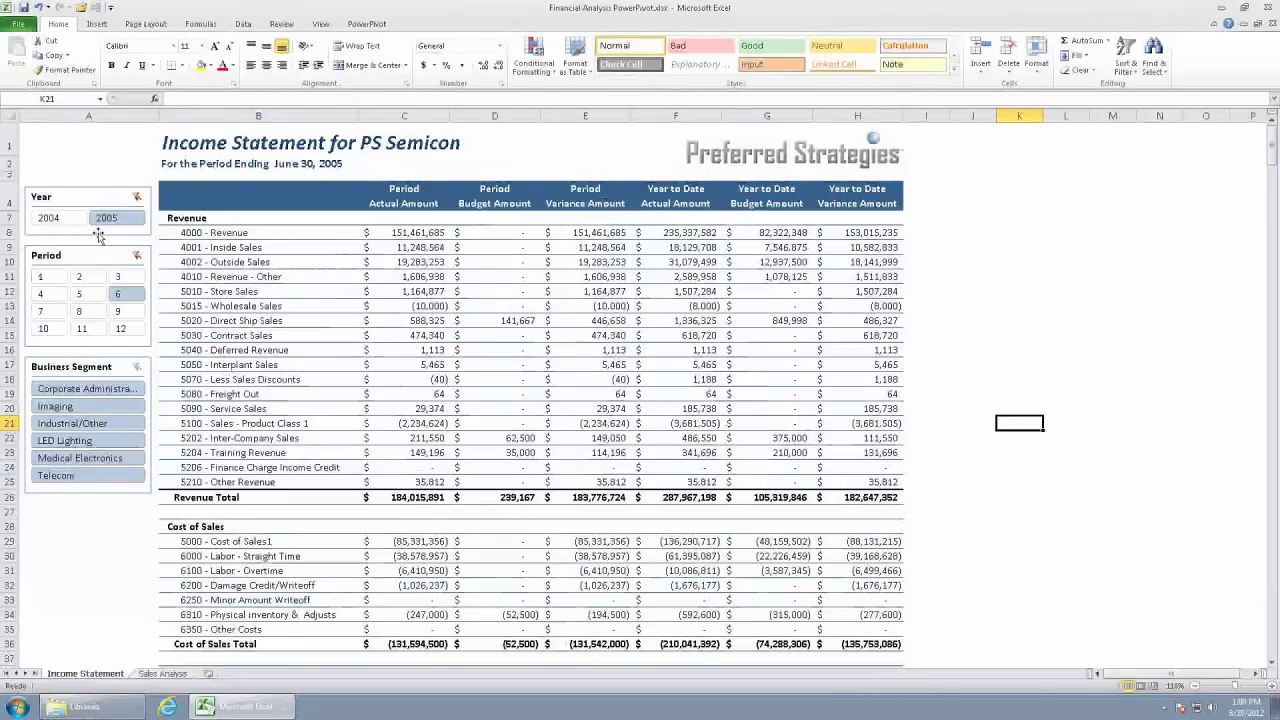
pyautogui.click(121, 314)
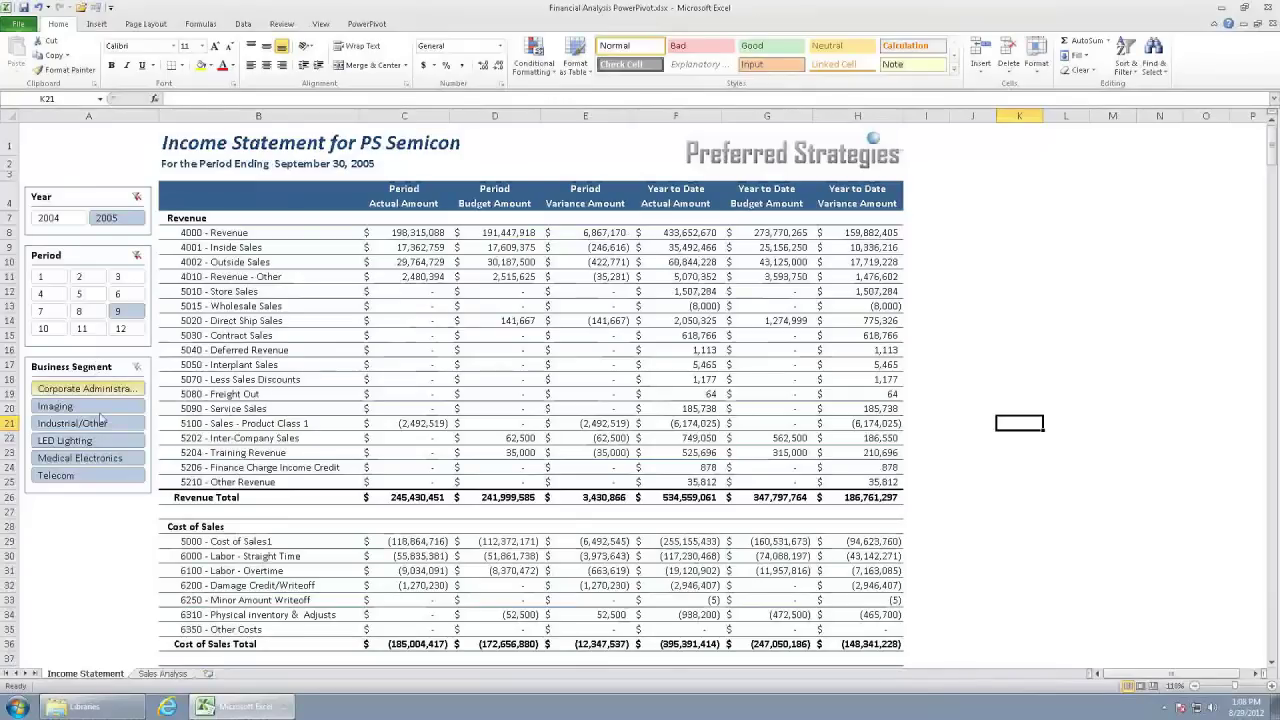
pyautogui.click(92, 458)
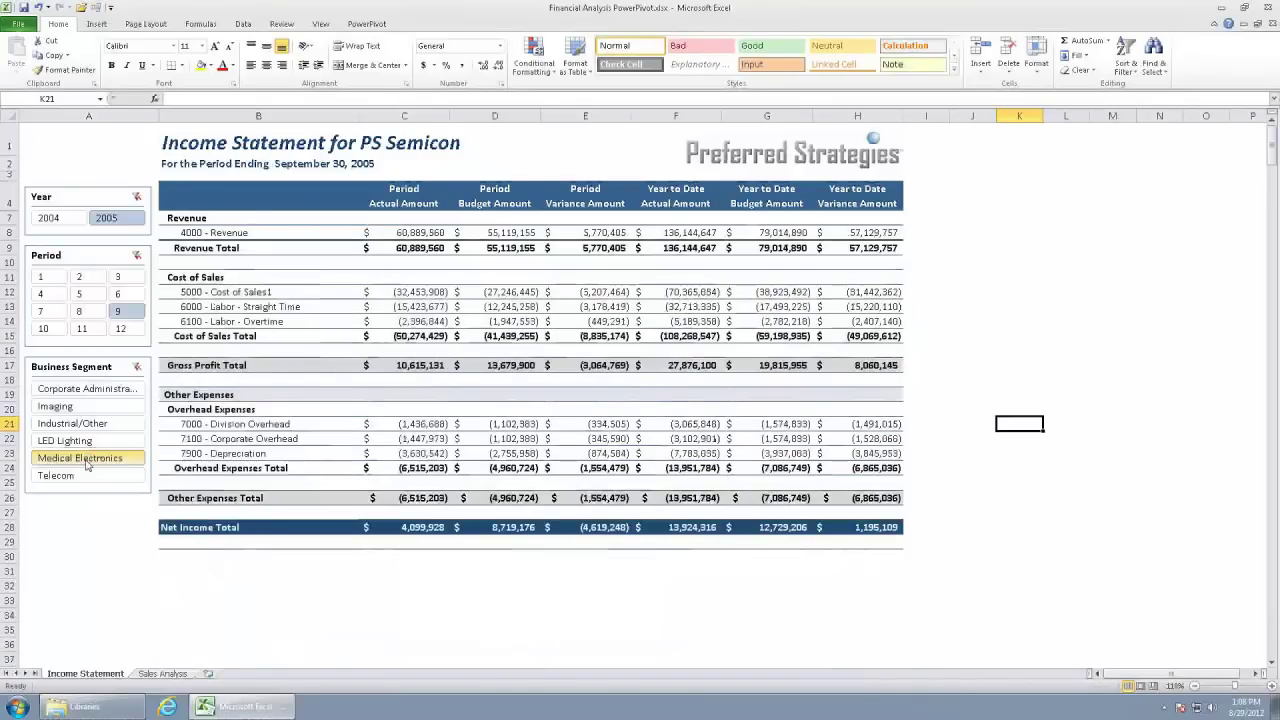
pyautogui.click(80, 406)
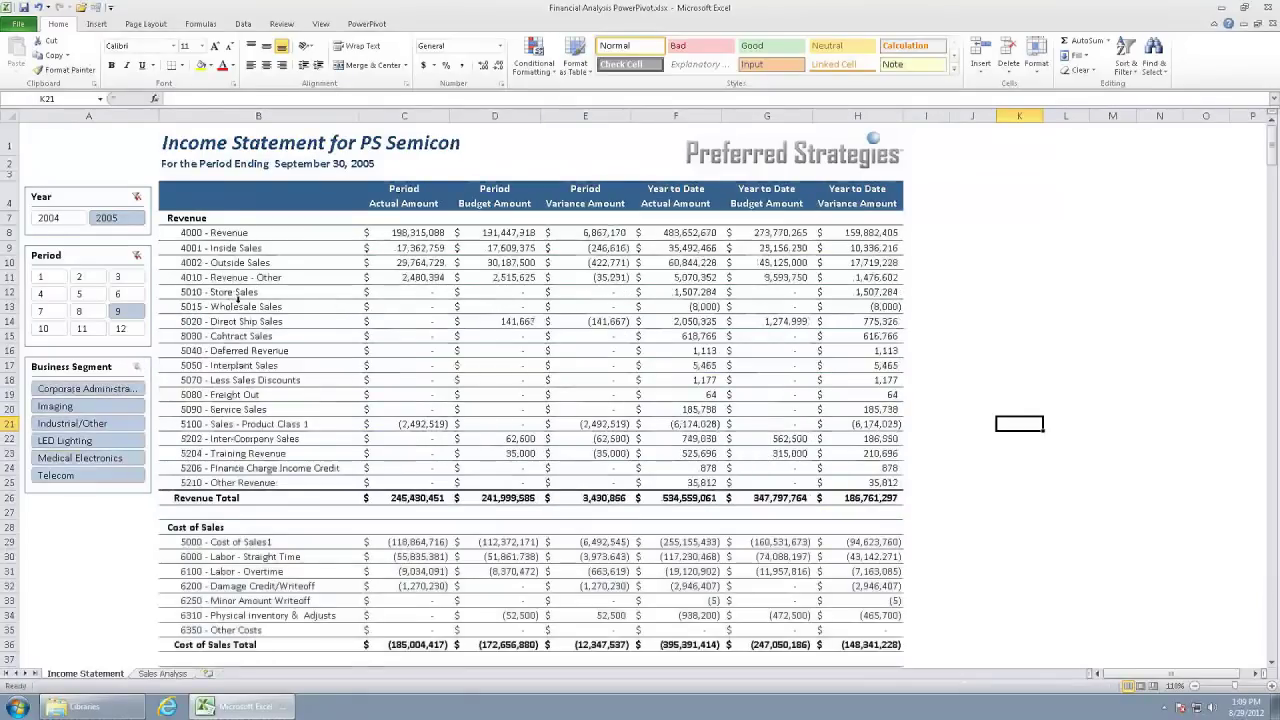
# Step: Examine the PivotTable's available fields in the Account Balances, IS_RowFlags and Sales Detail tables
pyautogui.click(235, 307)
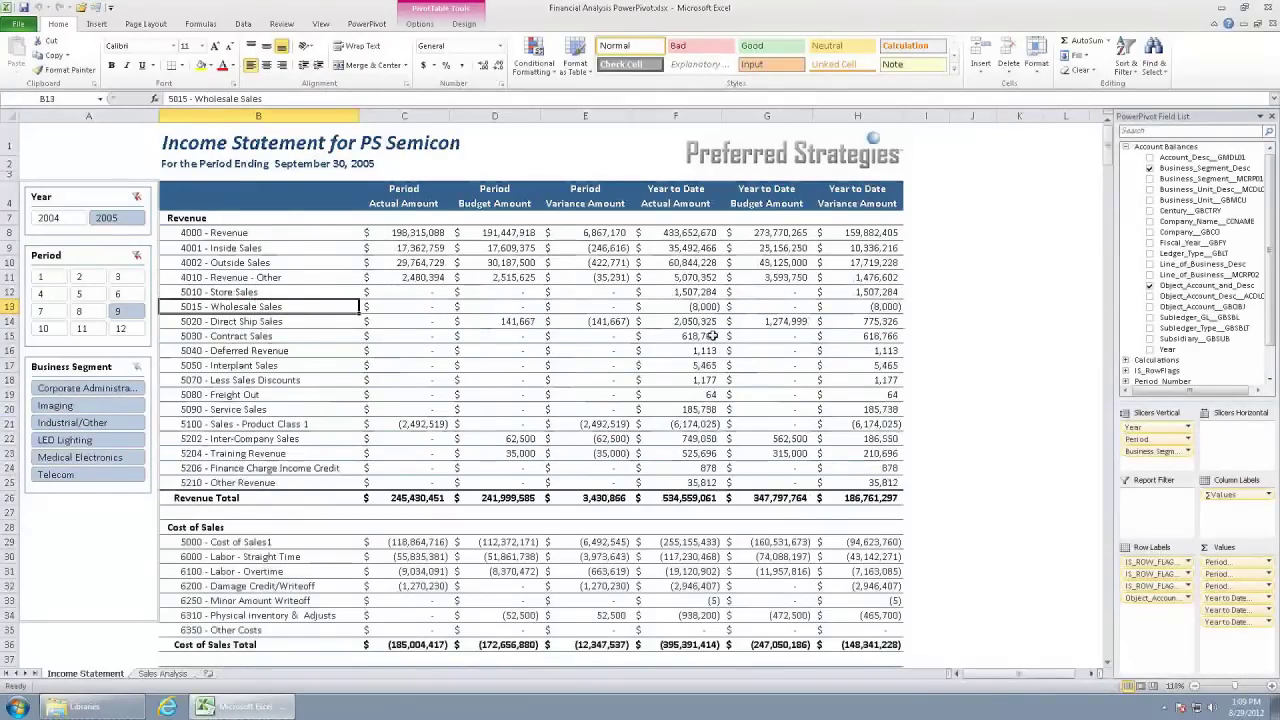
pyautogui.moveTo(1160, 264); pyautogui.dragTo(1190, 190)
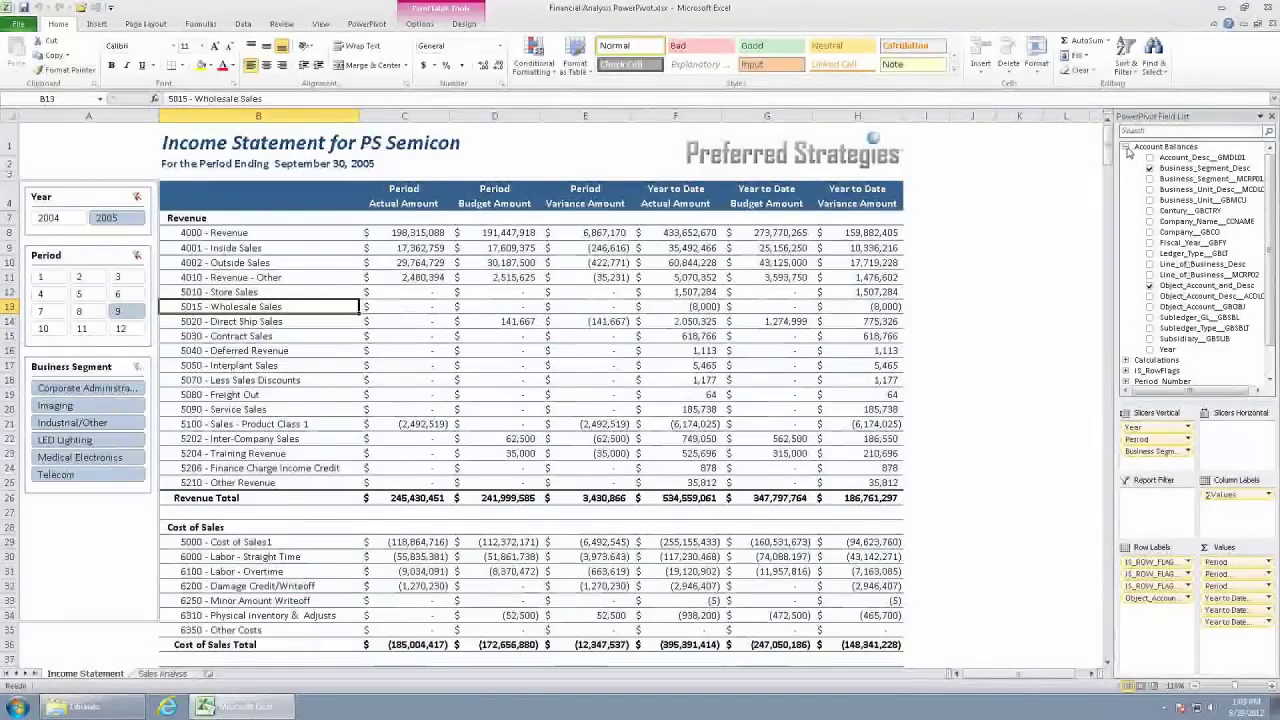
pyautogui.click(1127, 148)
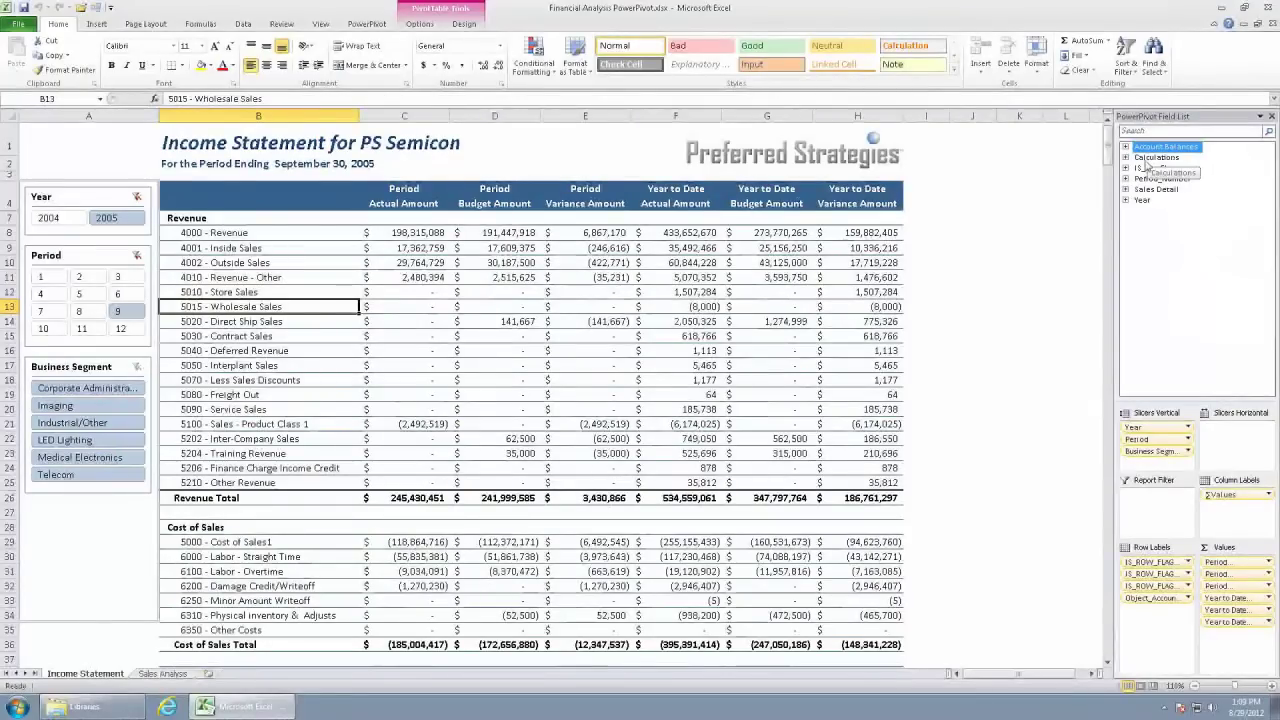
pyautogui.click(1126, 148)
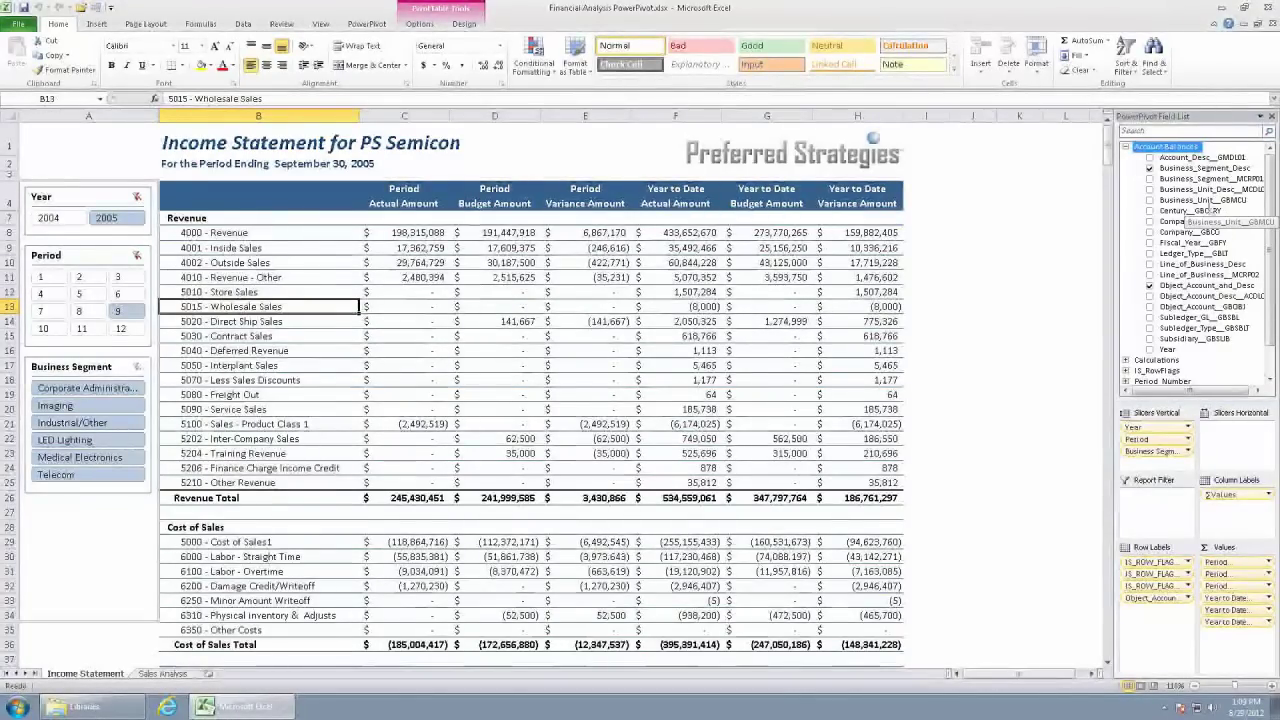
pyautogui.click(1126, 371)
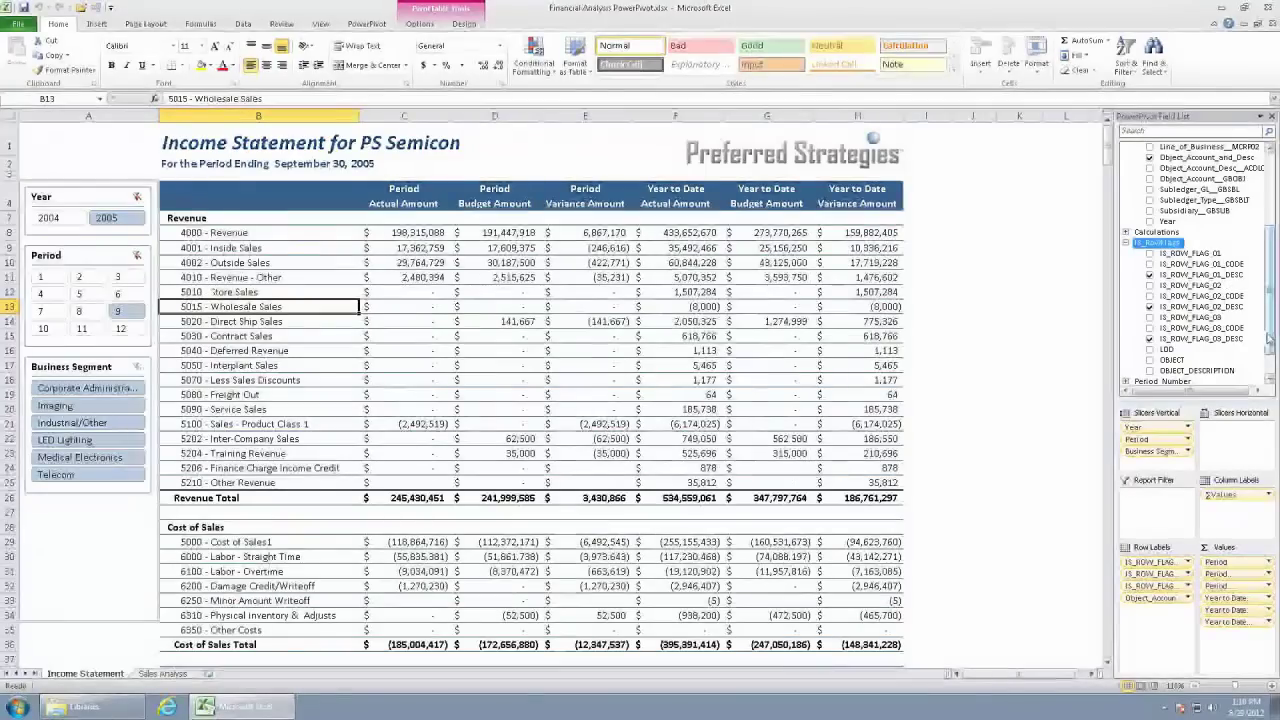
pyautogui.scroll(-1, 1272, 340)
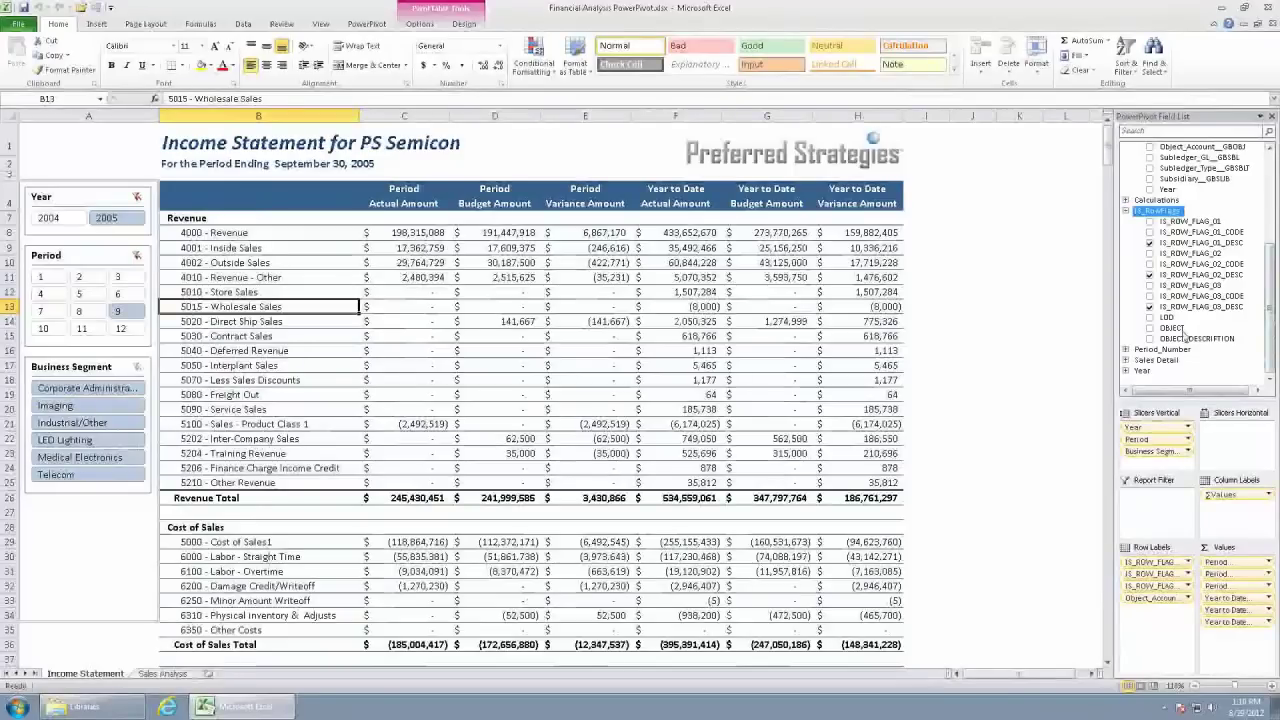
pyautogui.click(1126, 361)
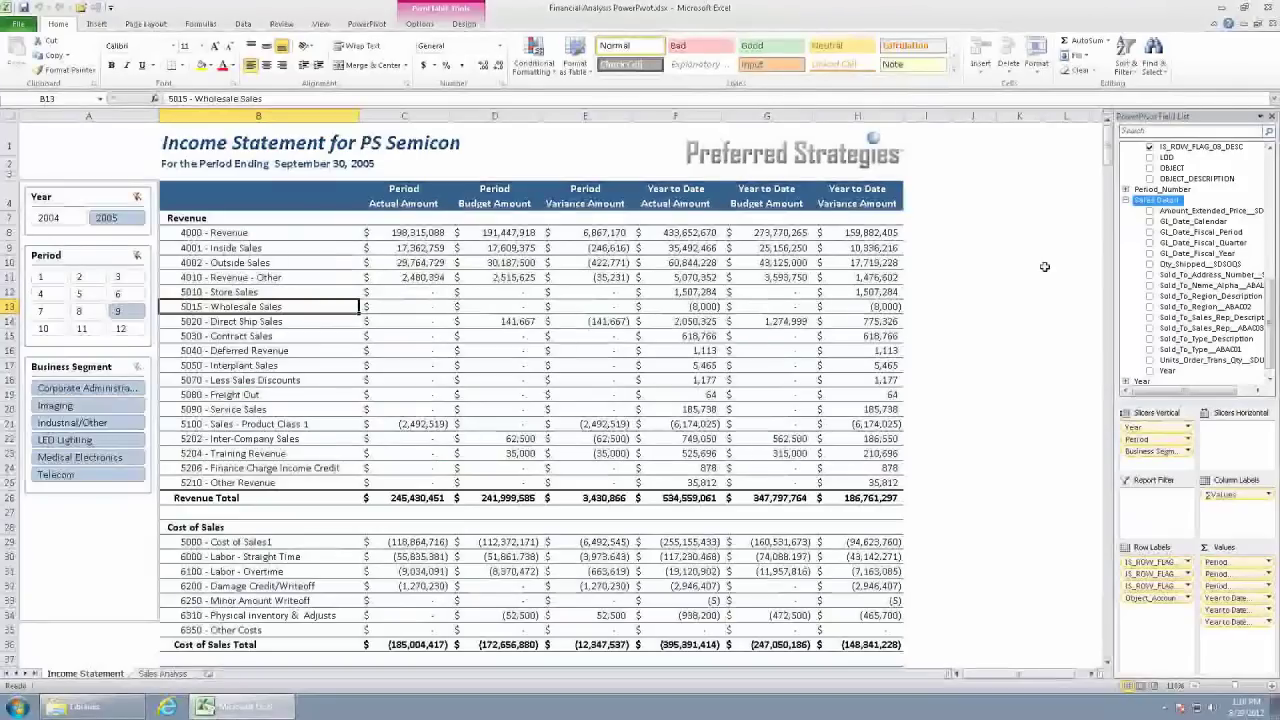
pyautogui.click(1125, 200)
# Step: Add Line_of_Business_Desc from the Account Balances table as a vertical slicer
pyautogui.moveTo(1270, 262); pyautogui.dragTo(1267, 155)
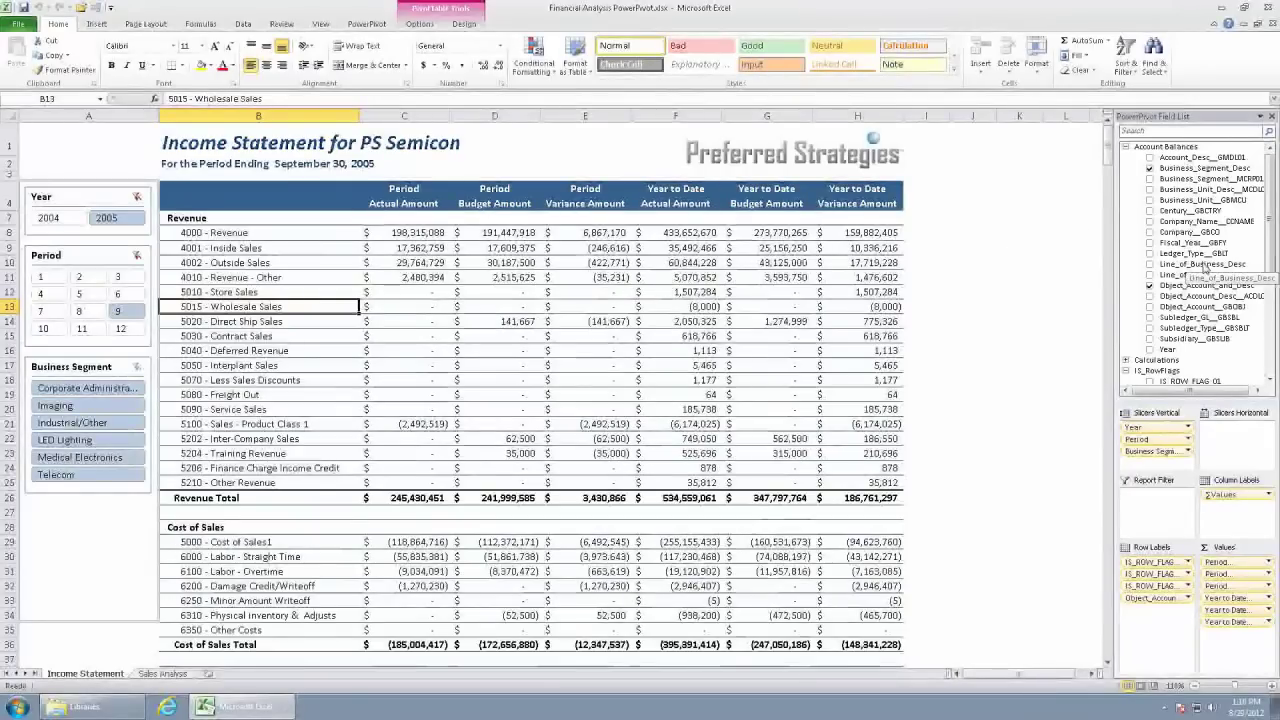
pyautogui.click(1205, 265)
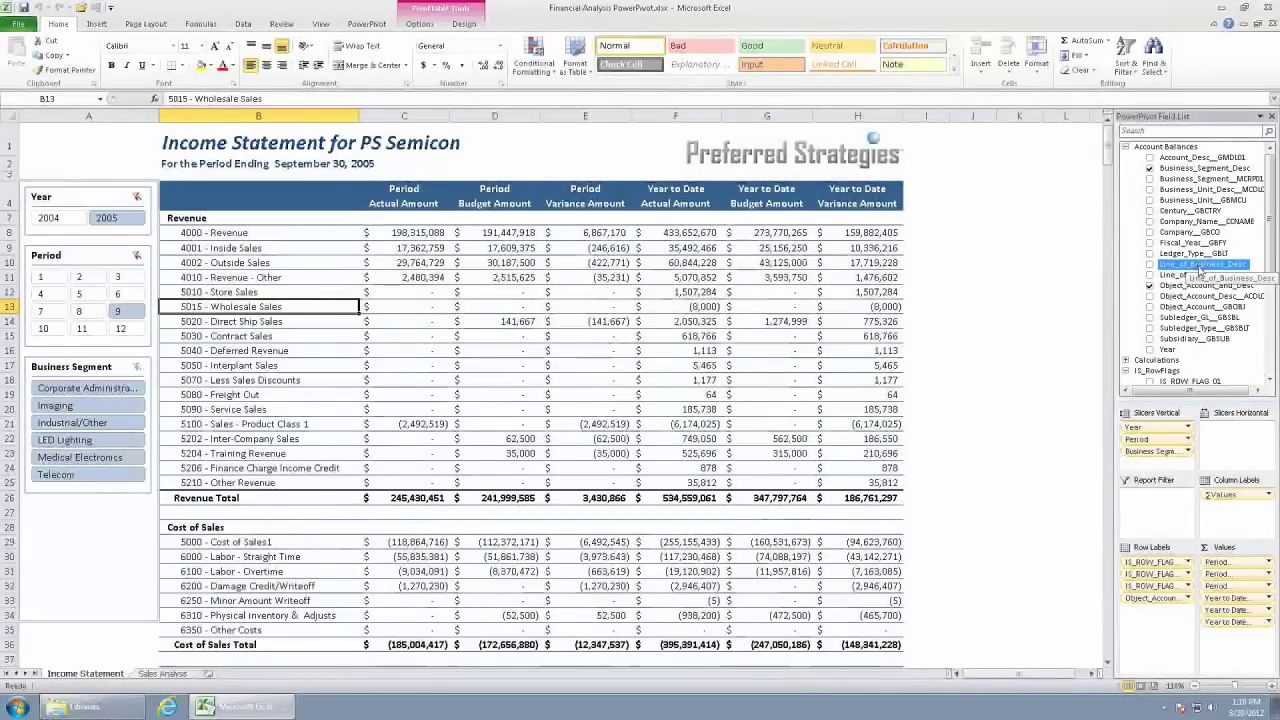
pyautogui.moveTo(1200, 270); pyautogui.dragTo(1146, 464)
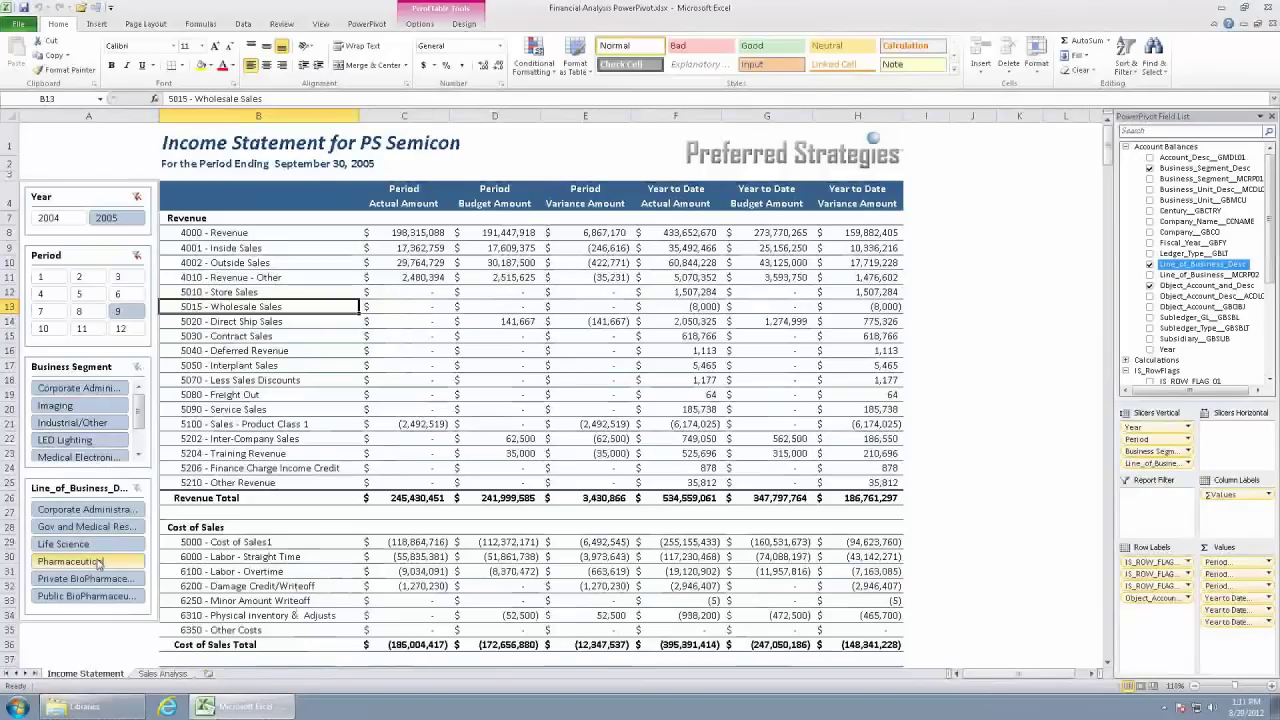
# Step: Filter the statement by the Pharmaceutical and Corporate Administration lines of business in turn, and clear the line-of-business filter
pyautogui.click(99, 565)
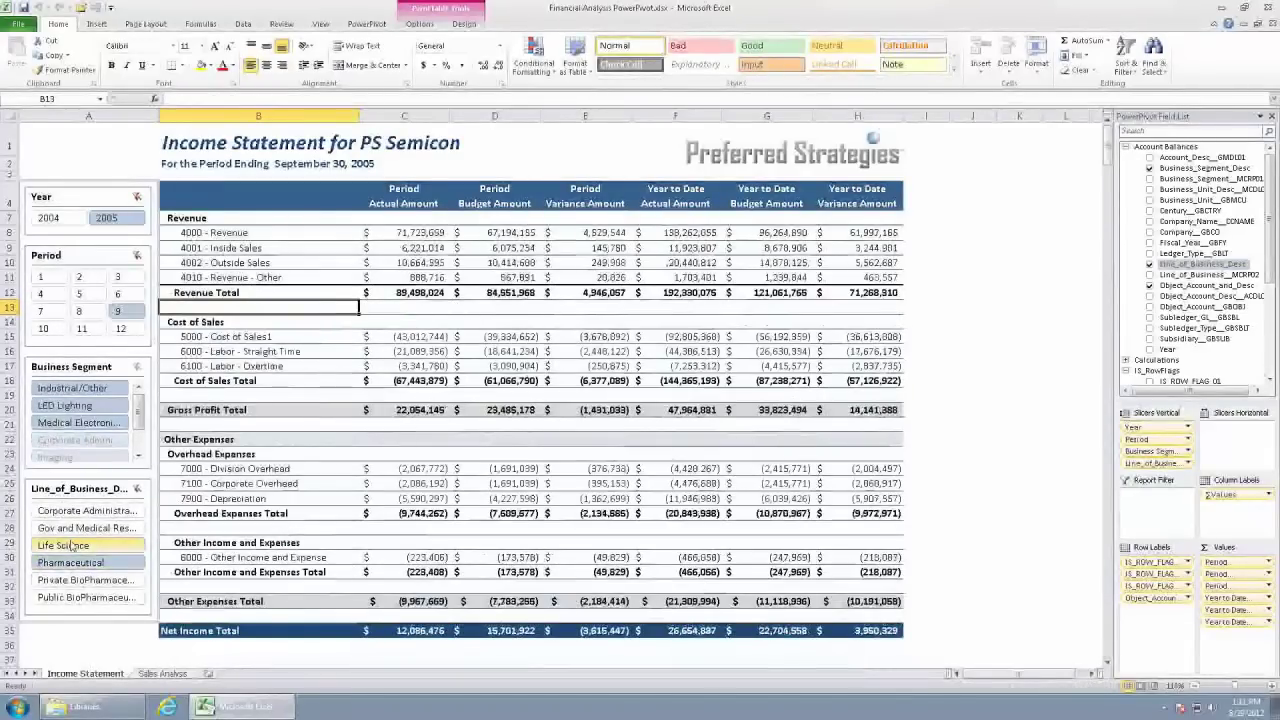
pyautogui.click(85, 511)
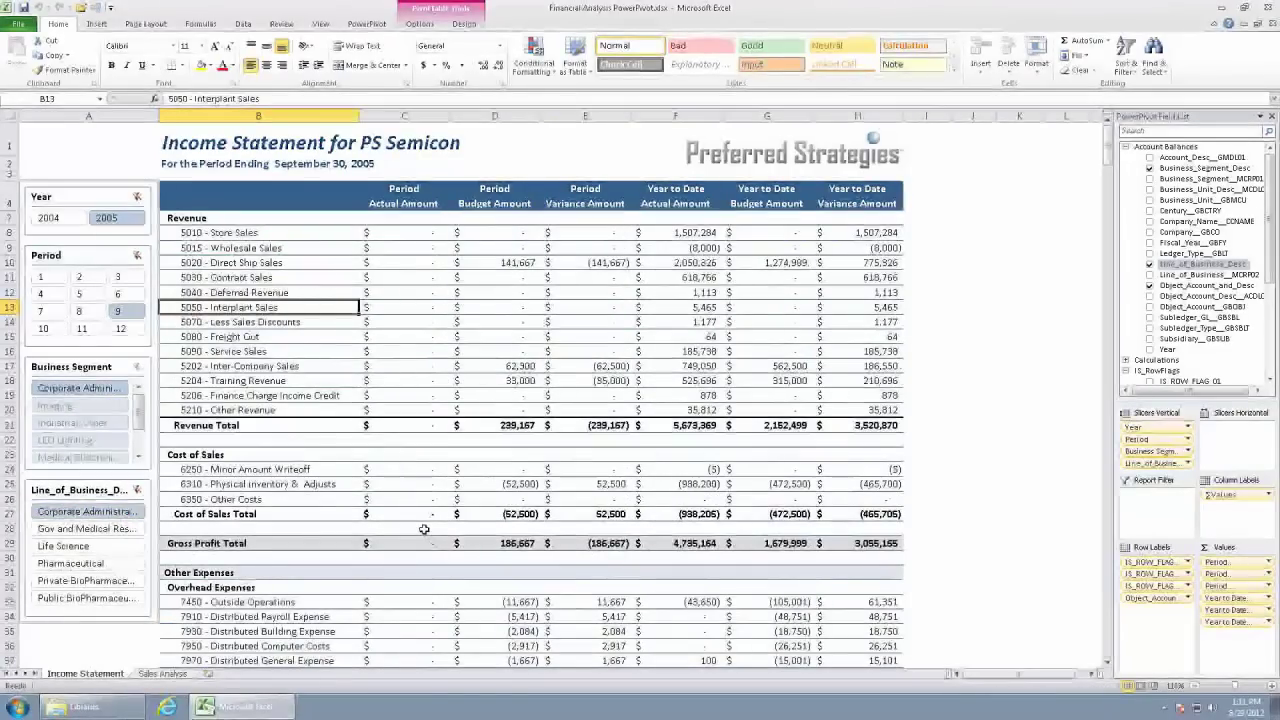
pyautogui.click(138, 490)
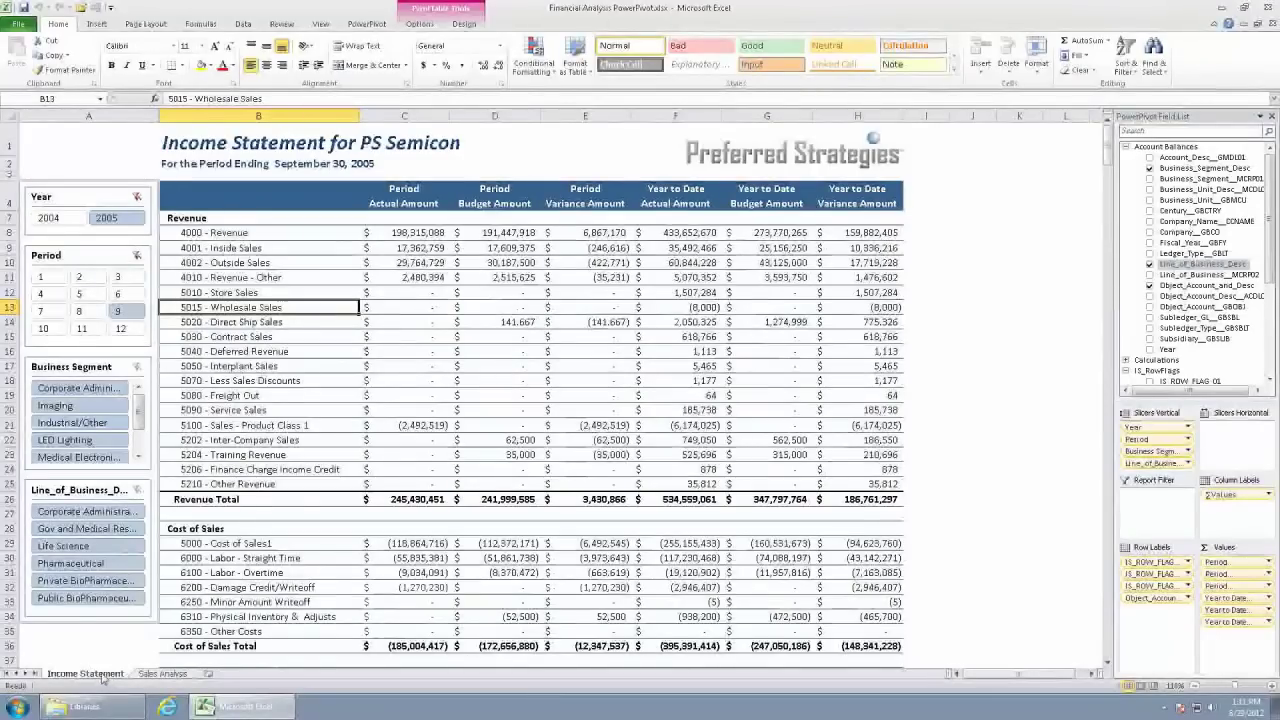
# Step: Duplicate the Income Statement sheet and rename the copy Income Statement (LOB)
pyautogui.moveTo(113, 684); pyautogui.dragTo(186, 679)
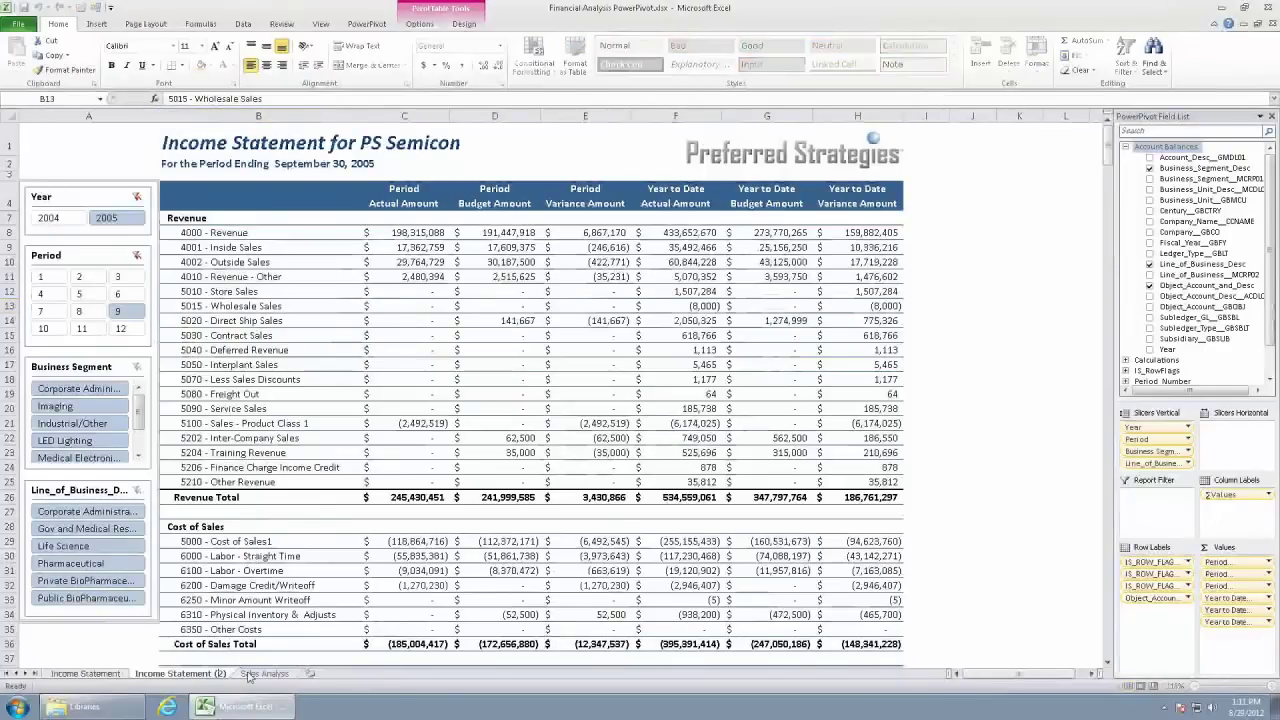
pyautogui.press('BackSpace')
pyautogui.write('LD')
pyautogui.press('Return')
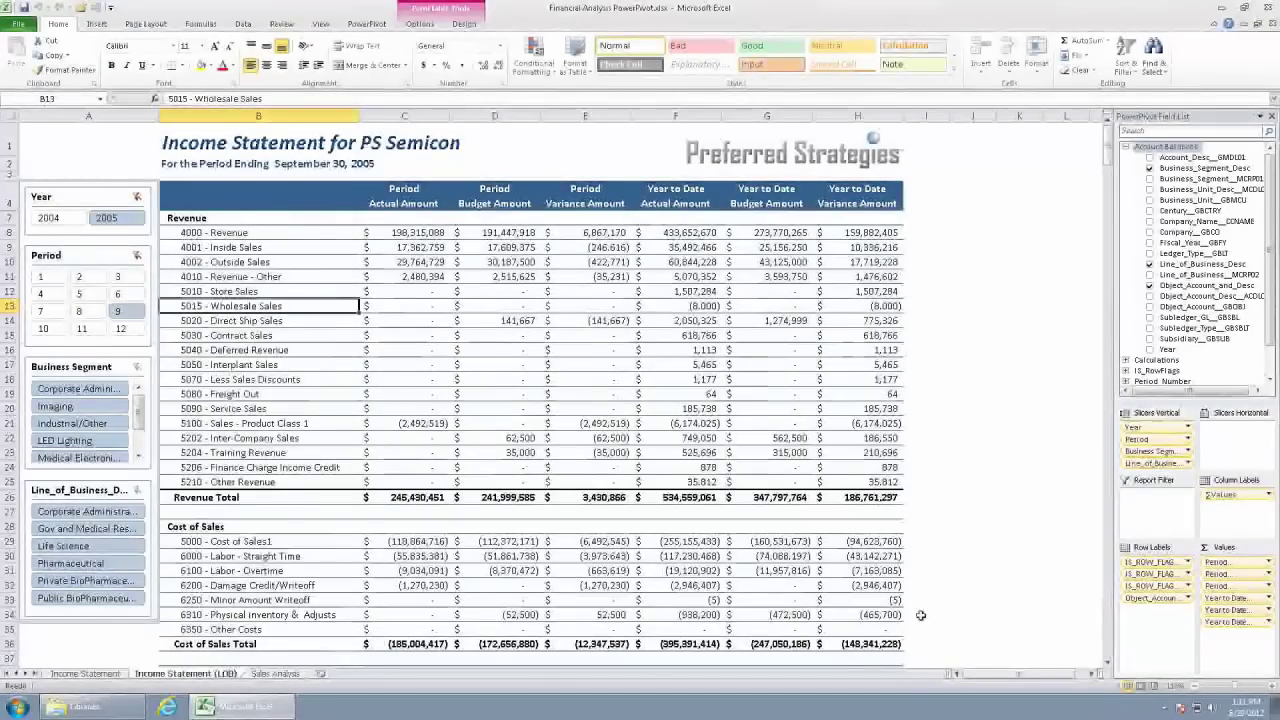
# Step: Remove Object_Account_and_Desc from the PivotTable's row labels and move Line_of_Business_Desc from the vertical slicers to the row labels
pyautogui.click(1160, 600)
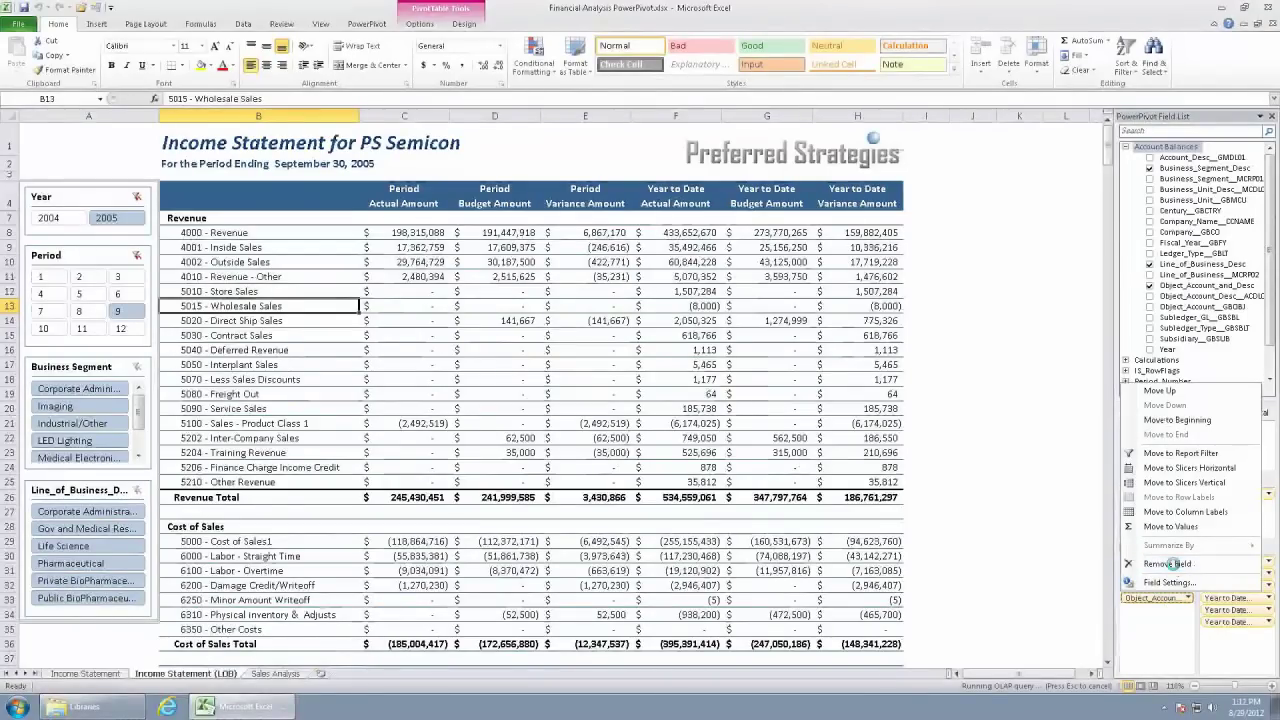
pyautogui.click(1168, 564)
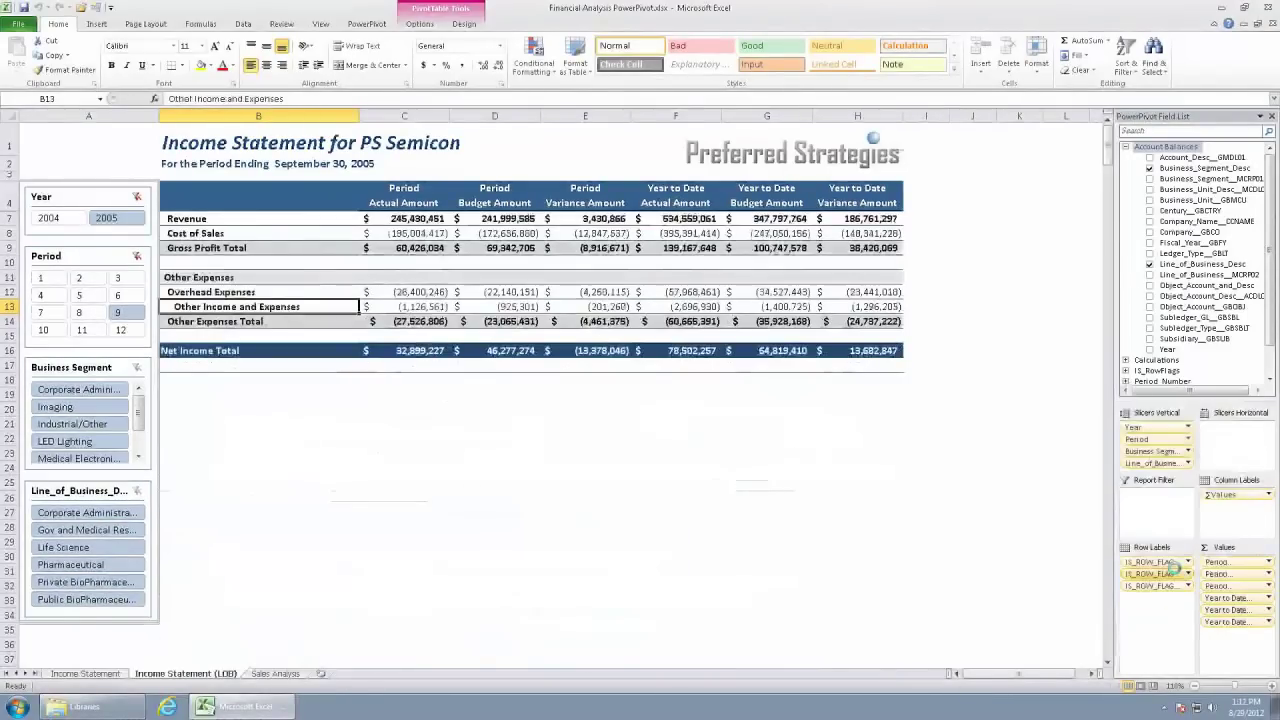
pyautogui.click(1160, 464)
pyautogui.click(1160, 465)
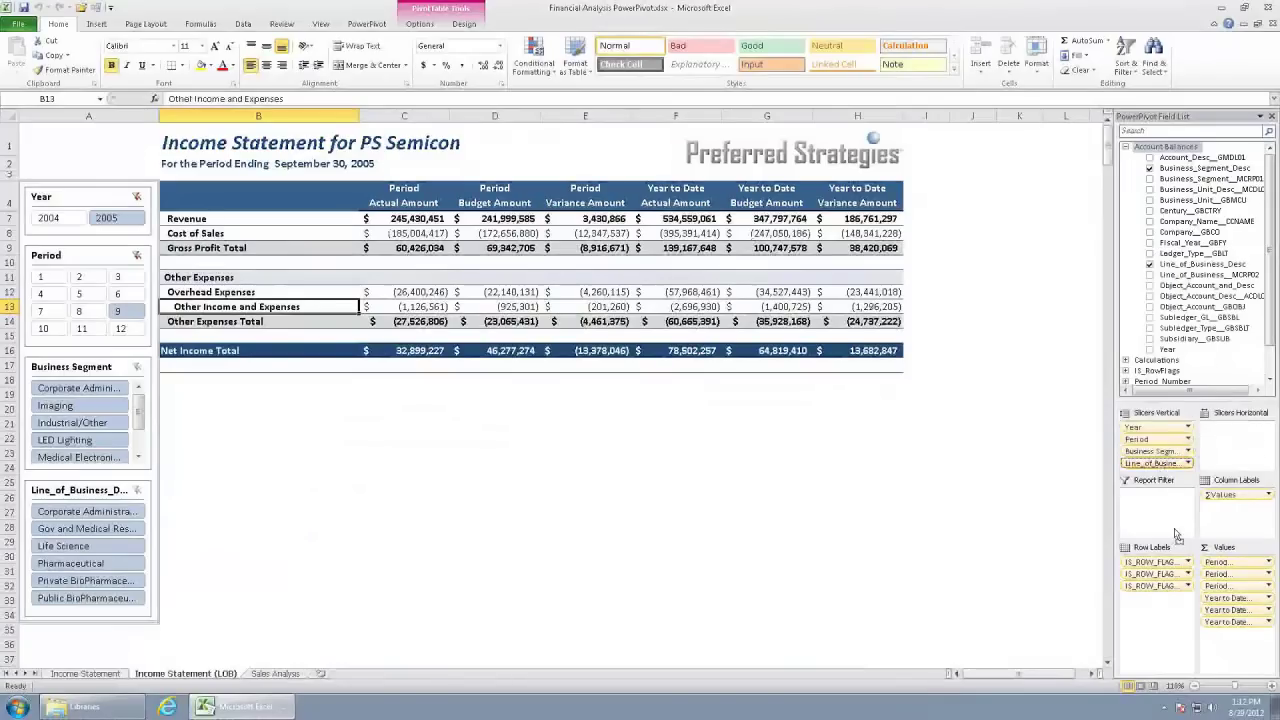
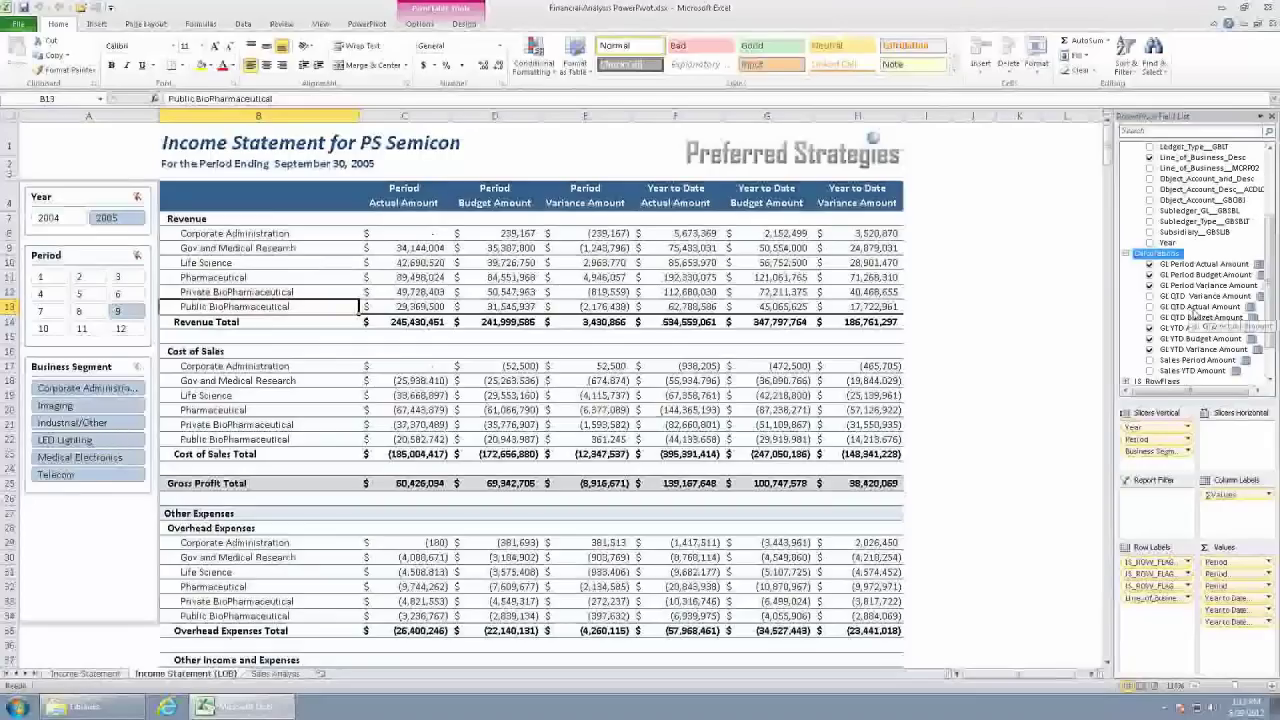
# Step: Start a new measure in the Calculations table and name it Variance %
pyautogui.rightClick(1157, 257)
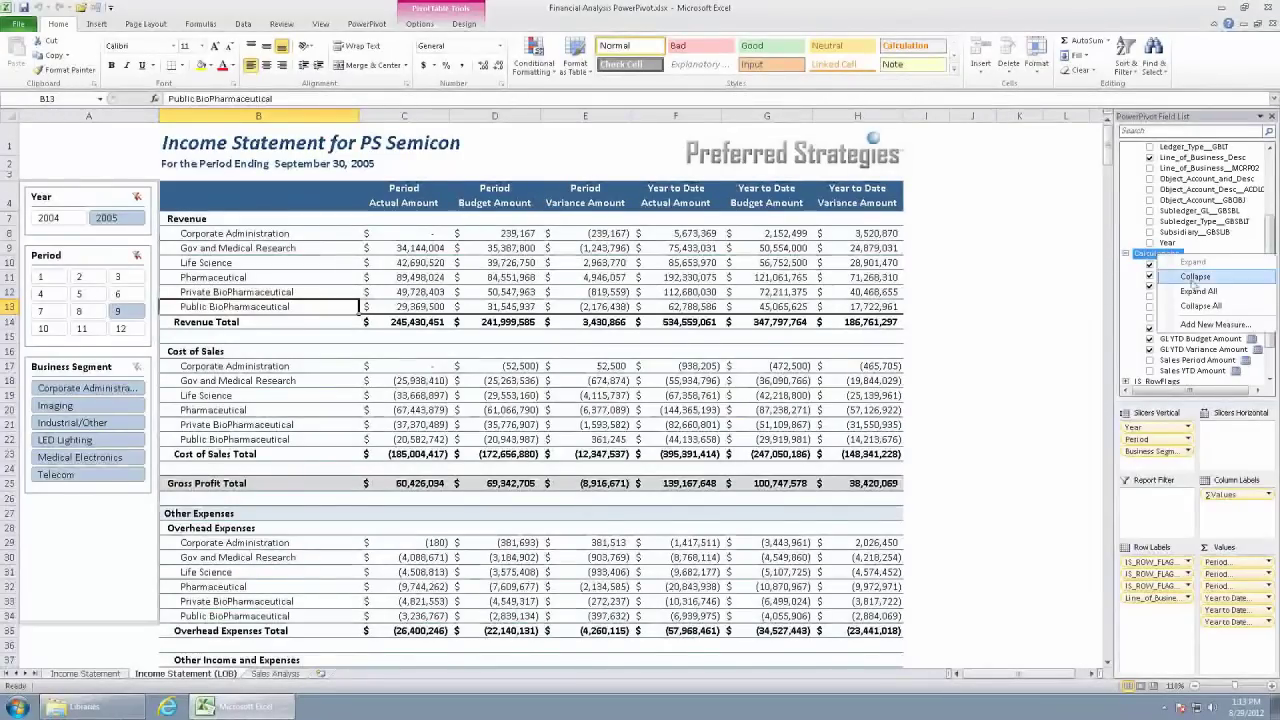
pyautogui.click(1208, 325)
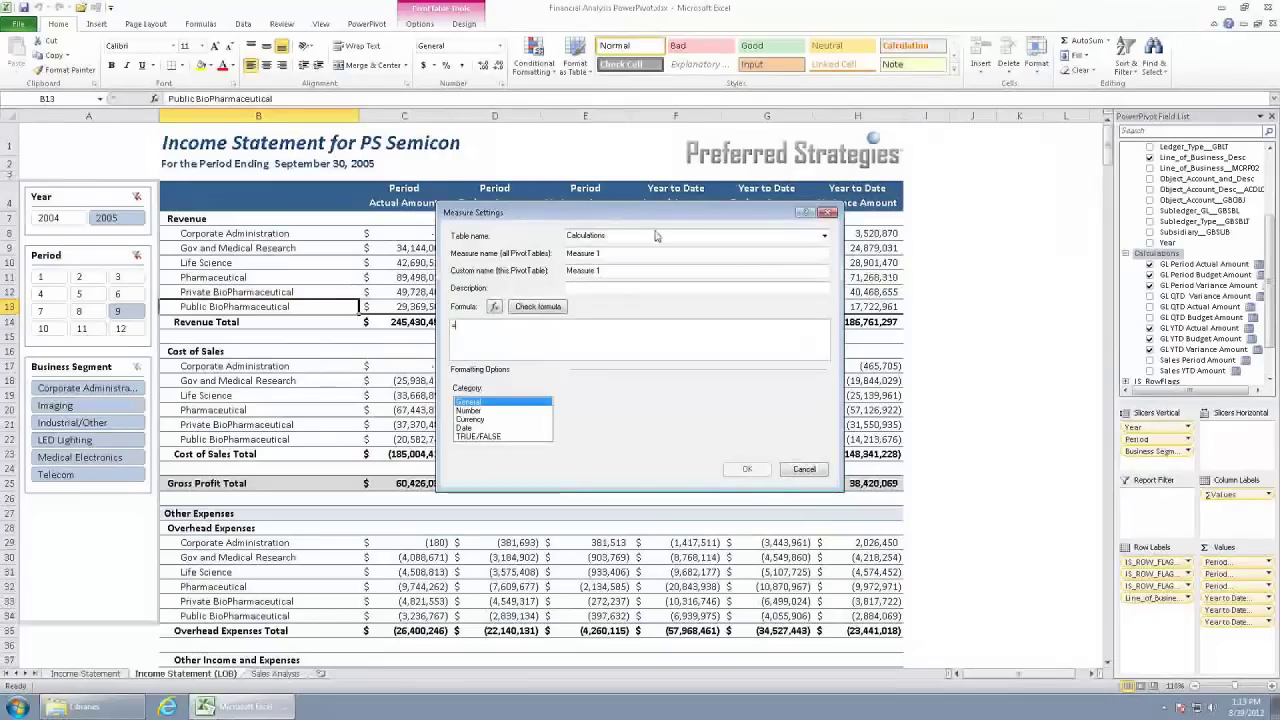
pyautogui.doubleClick(619, 254)
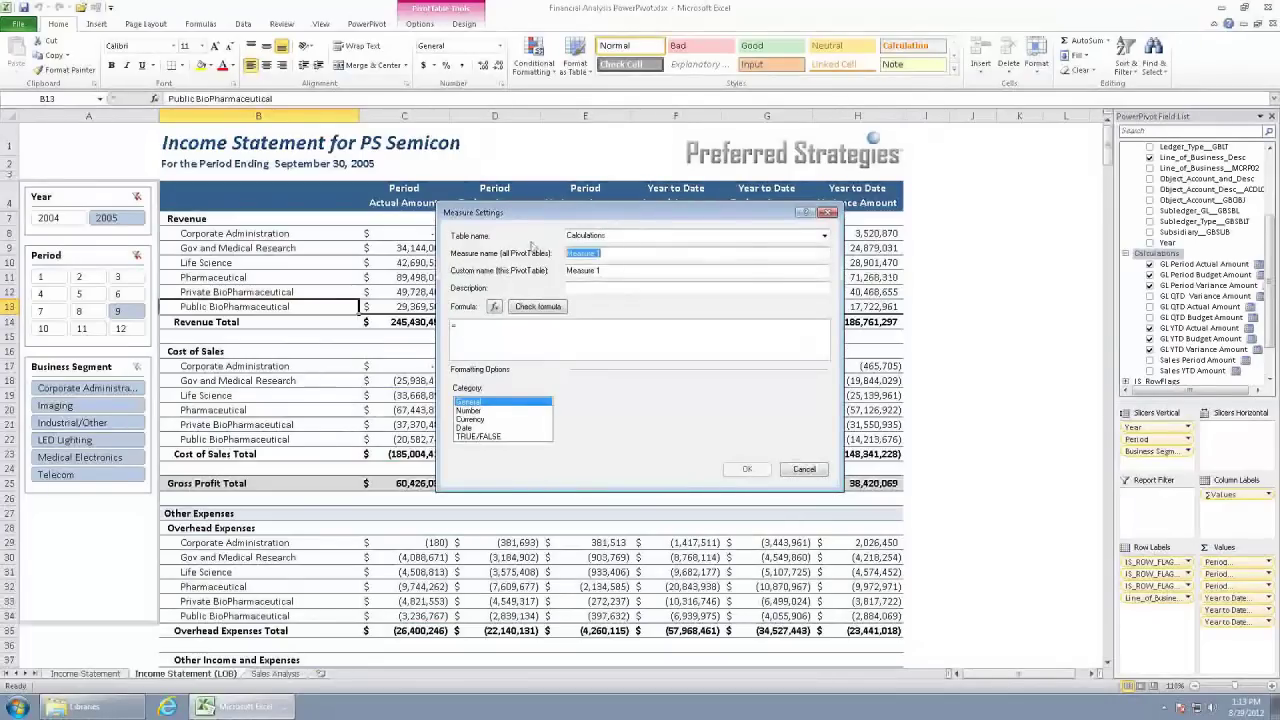
pyautogui.write('Variance %')
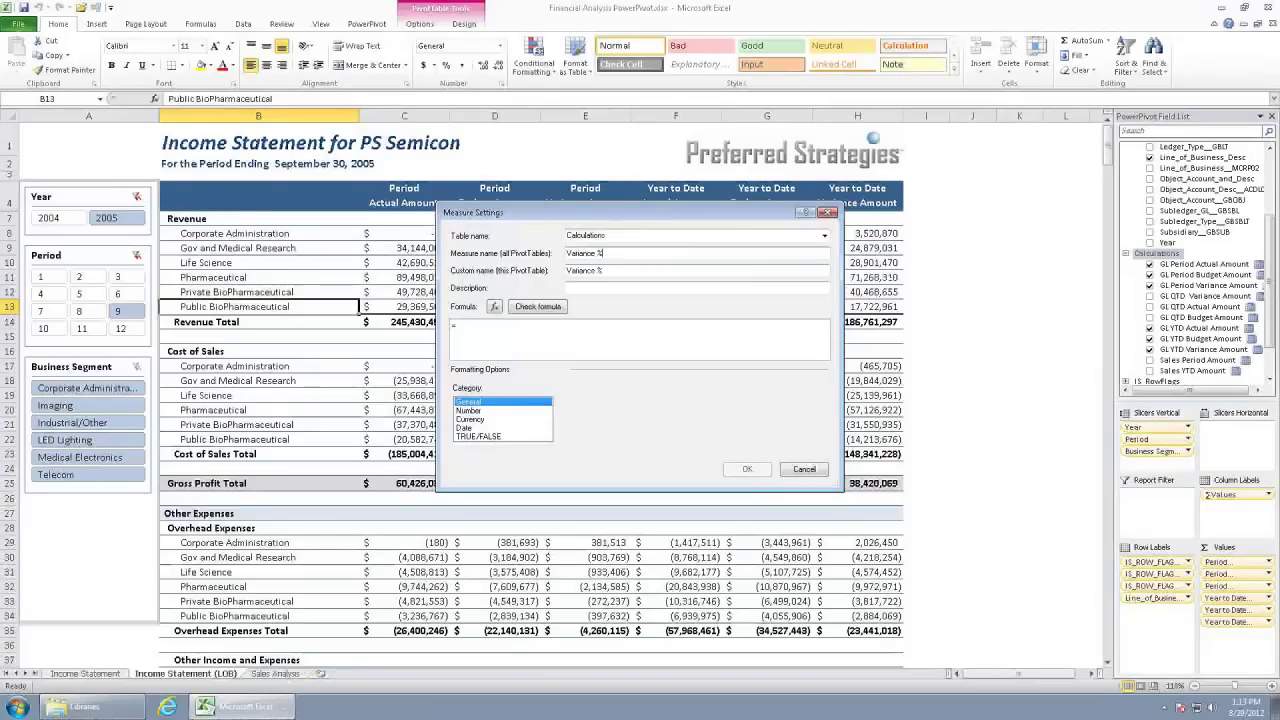
# Step: Define the measure's formula as =[GL YTD Variance Amount]/[GL YTD Budget Amount] and add it to the PivotTable
pyautogui.click(510, 328)
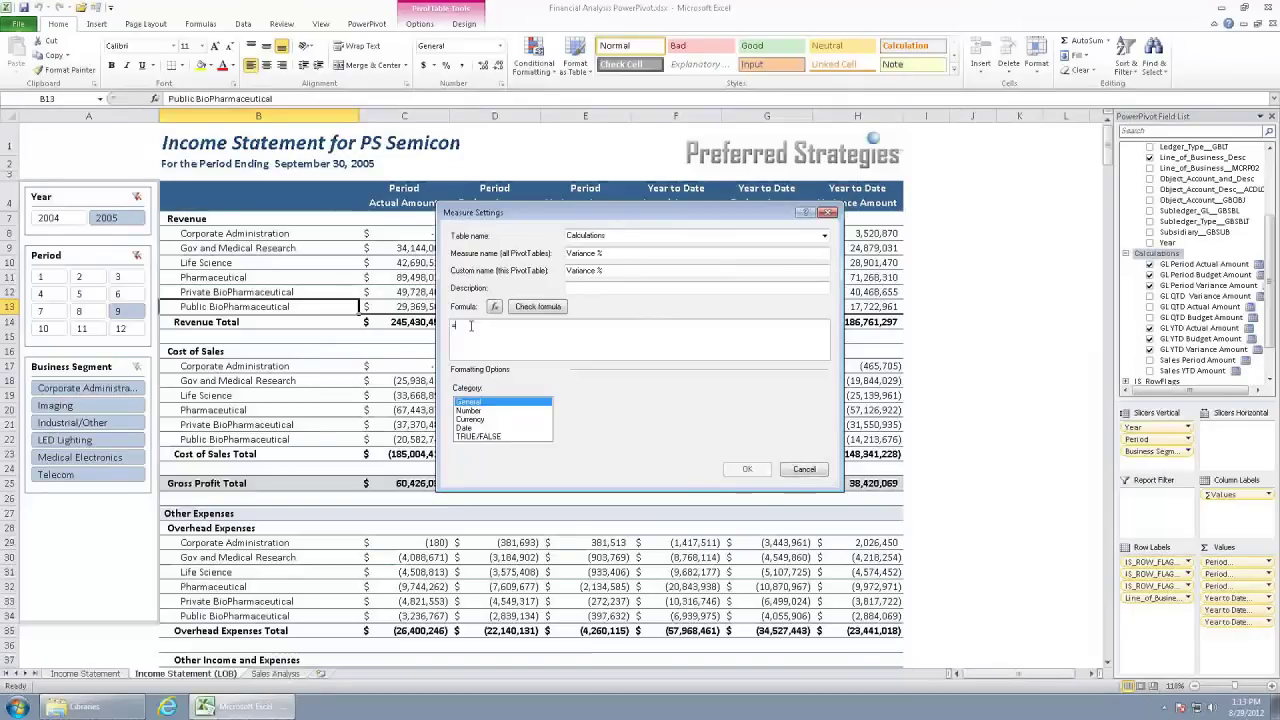
pyautogui.write('[')
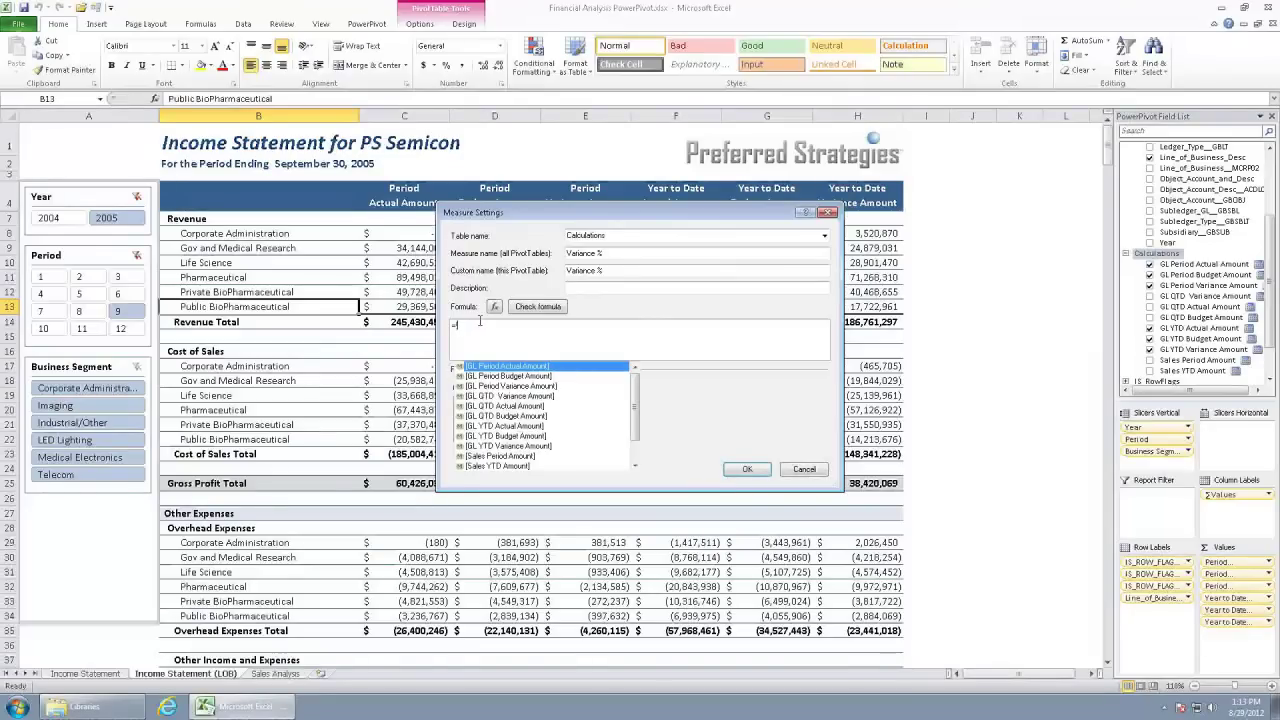
pyautogui.doubleClick(530, 447)
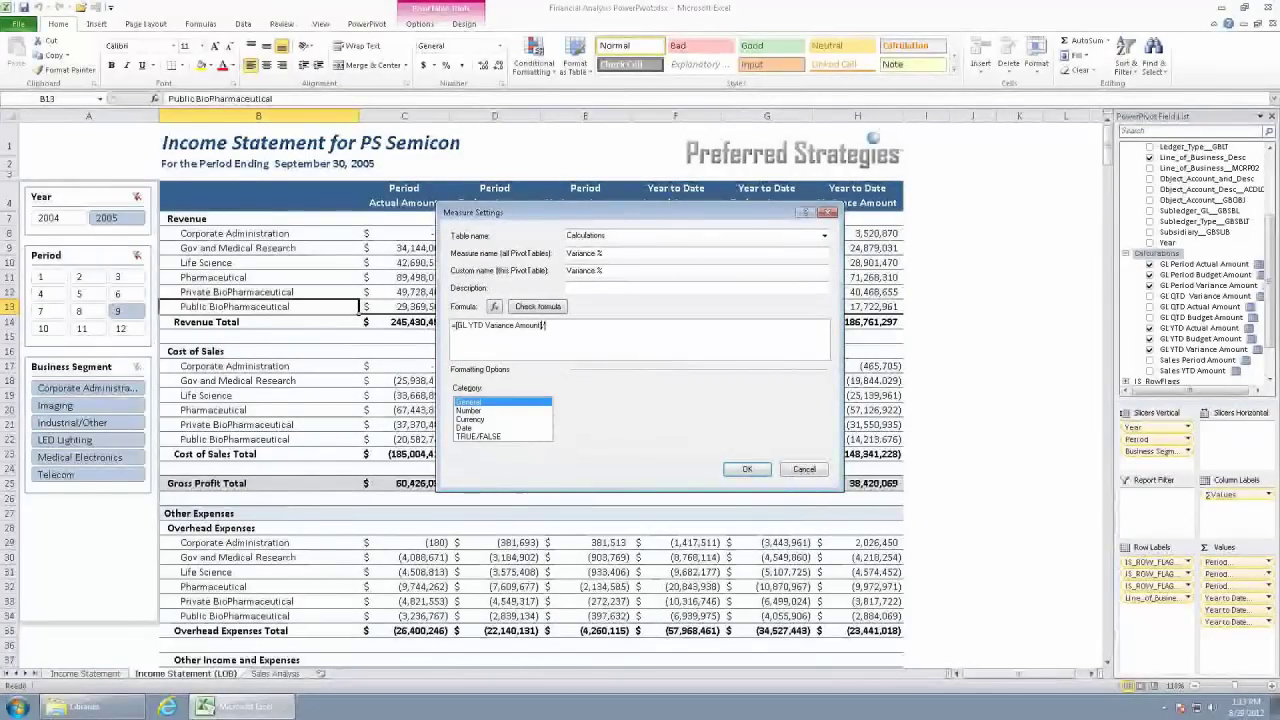
pyautogui.write('/[GL YTD Budget Amount')
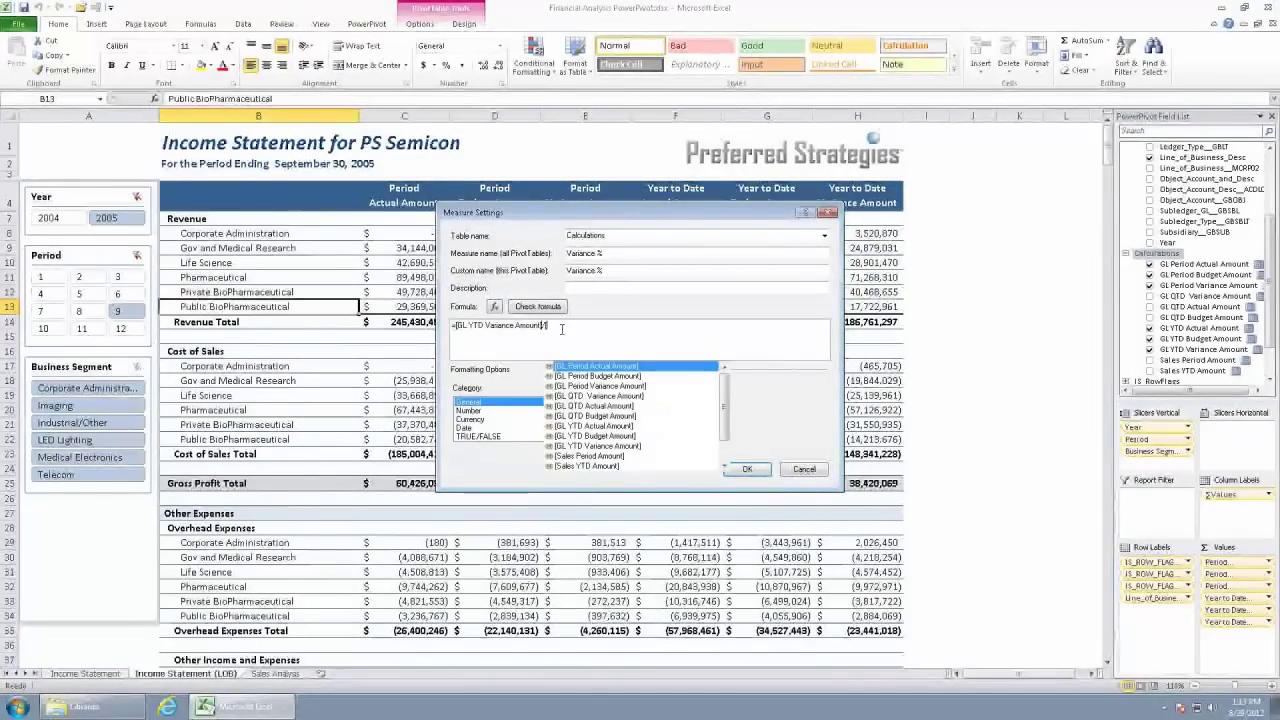
pyautogui.doubleClick(605, 437)
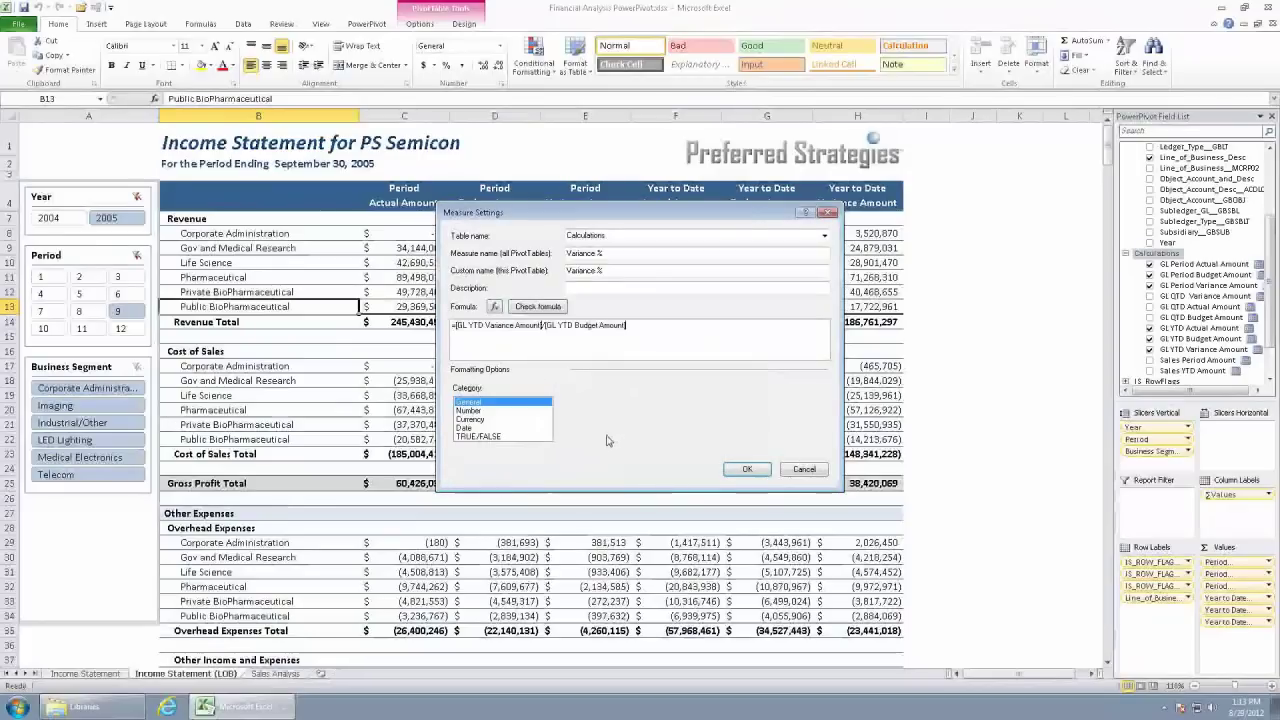
pyautogui.click(746, 472)
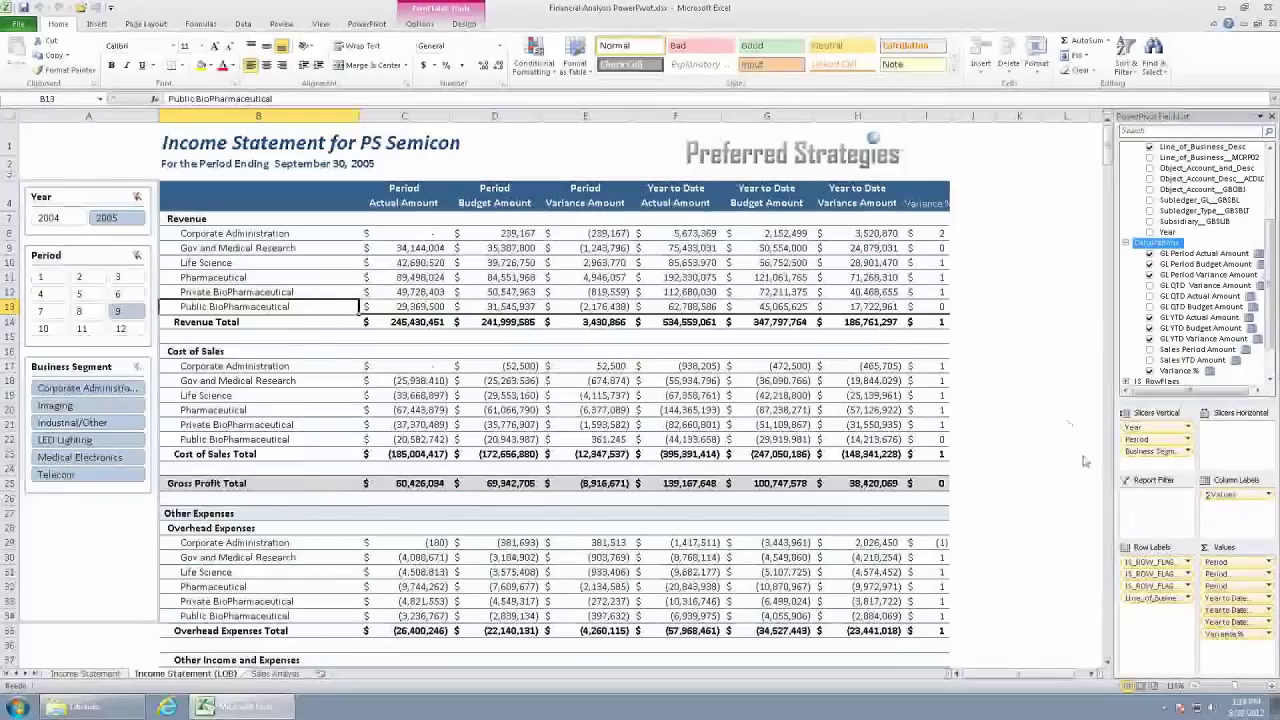
# Step: Copy the formatting of the Year to Date Variance Amount header onto the Variance % header in I4
pyautogui.click(848, 188)
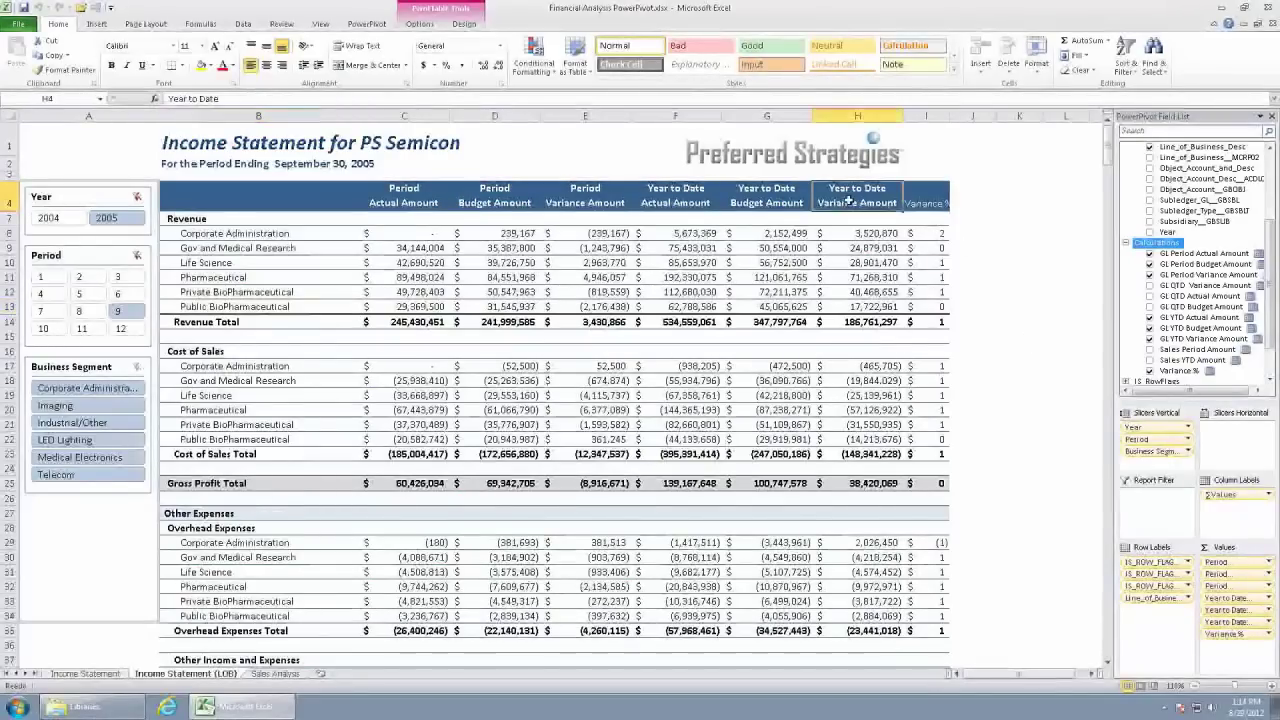
pyautogui.click(66, 69)
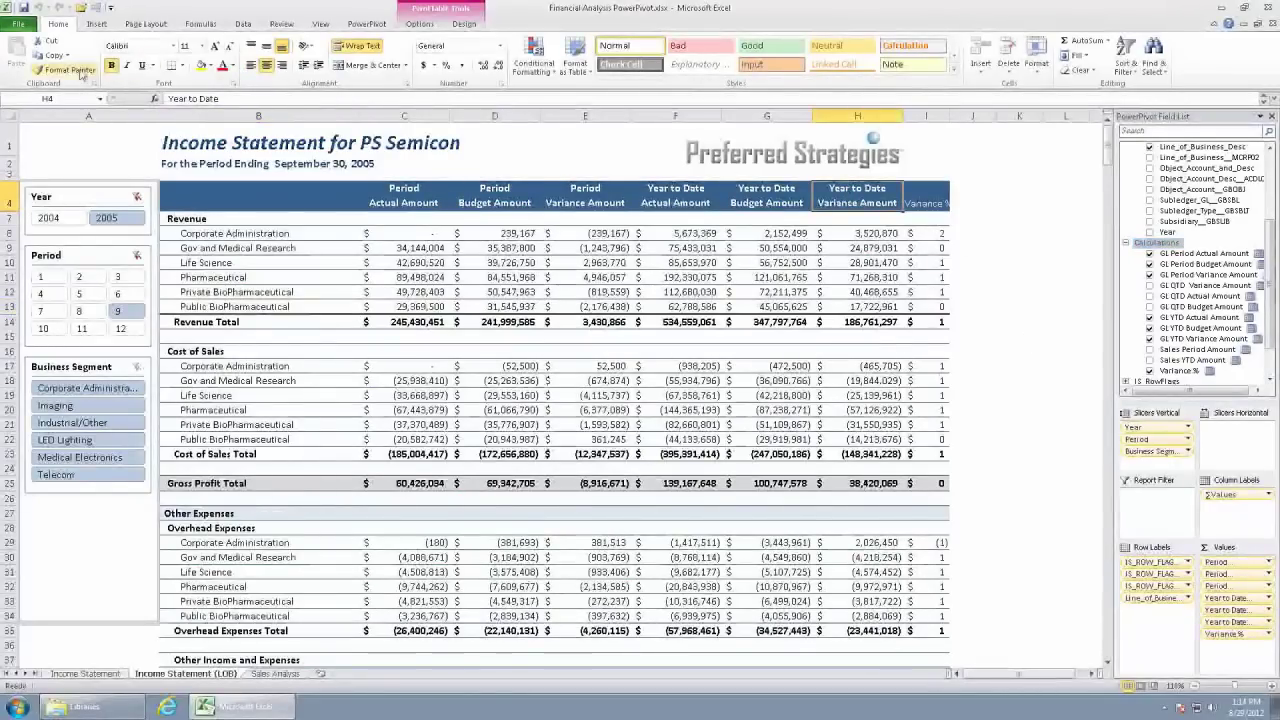
pyautogui.click(935, 200)
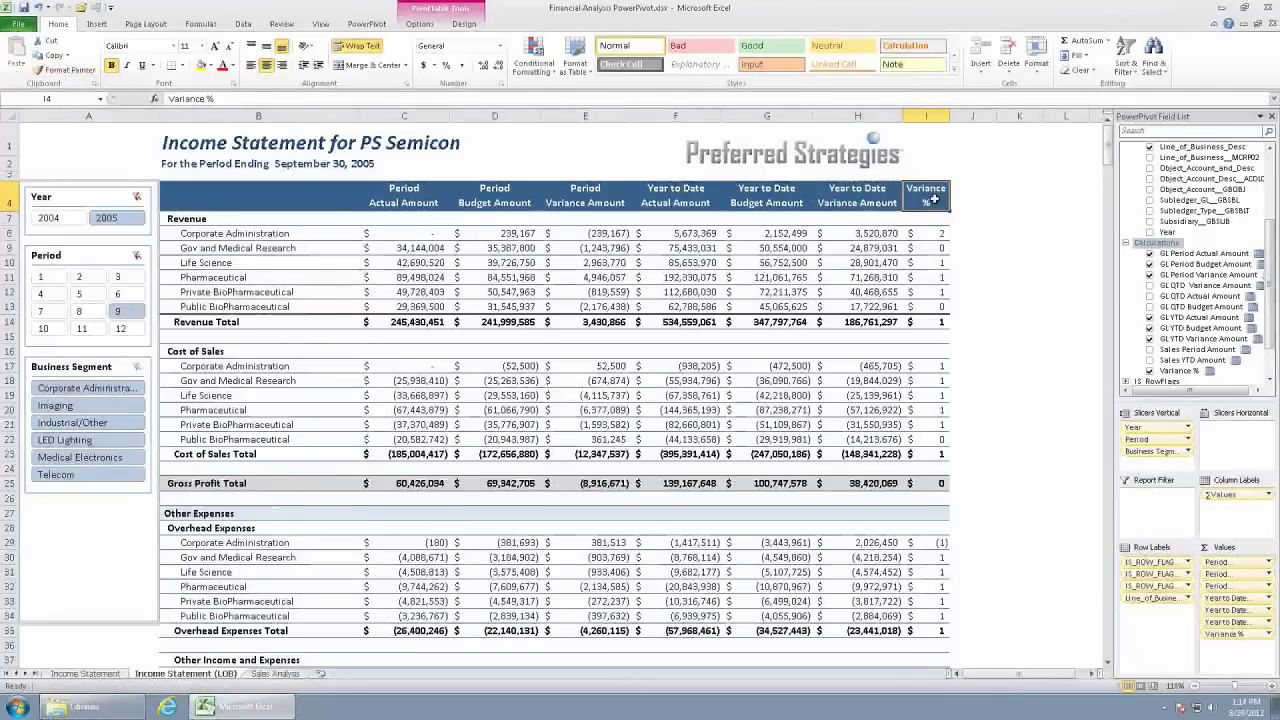
# Step: Format the whole Variance % column as percentages with one decimal place
pyautogui.click(930, 115)
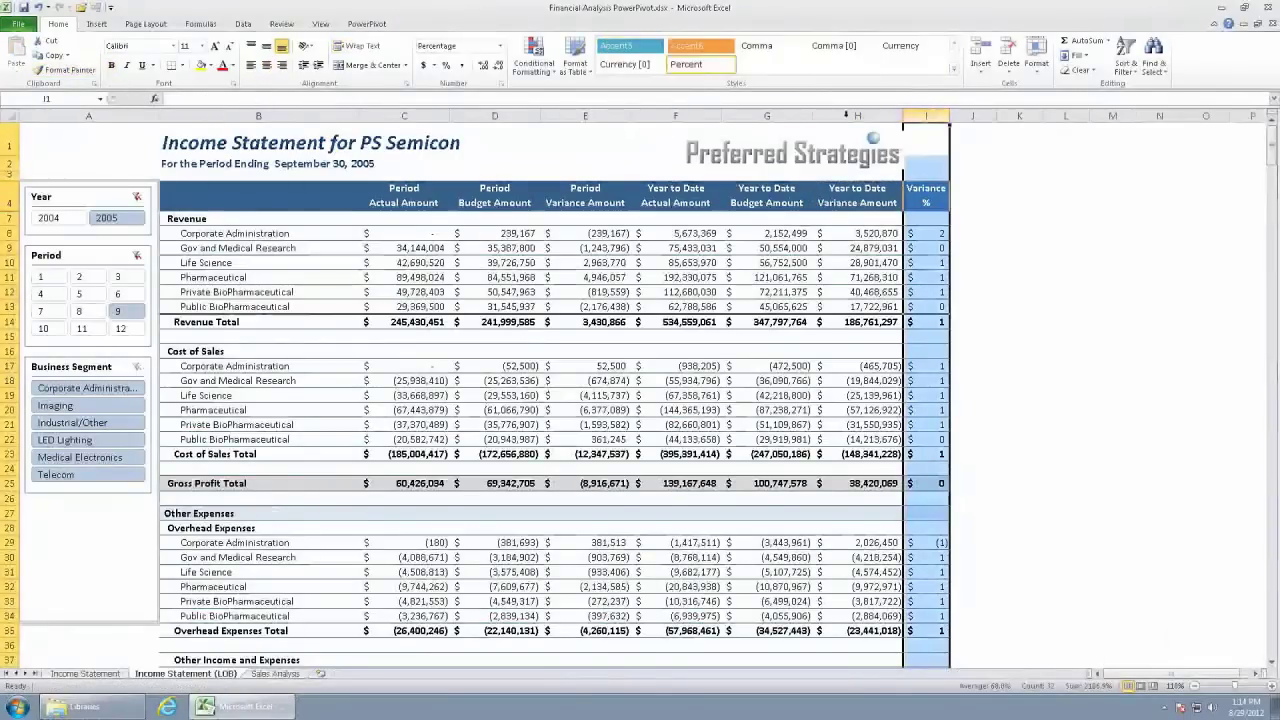
pyautogui.click(446, 65)
pyautogui.click(483, 65)
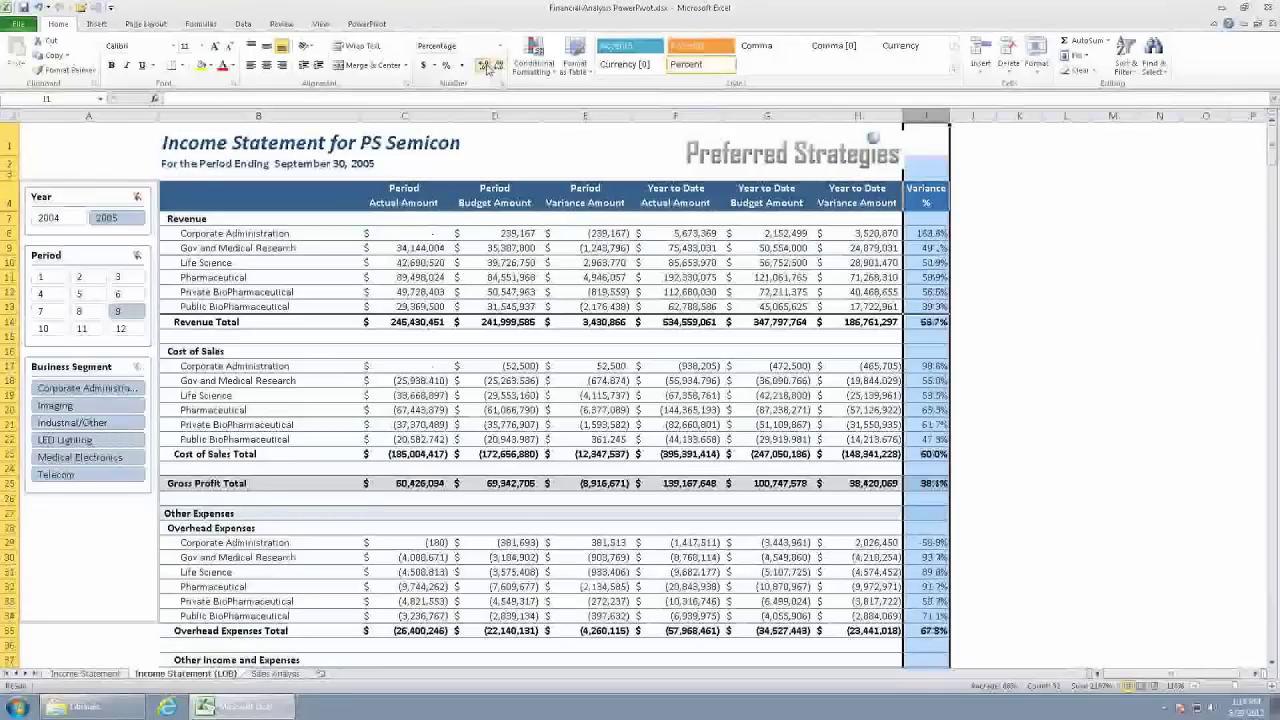
pyautogui.click(1037, 293)
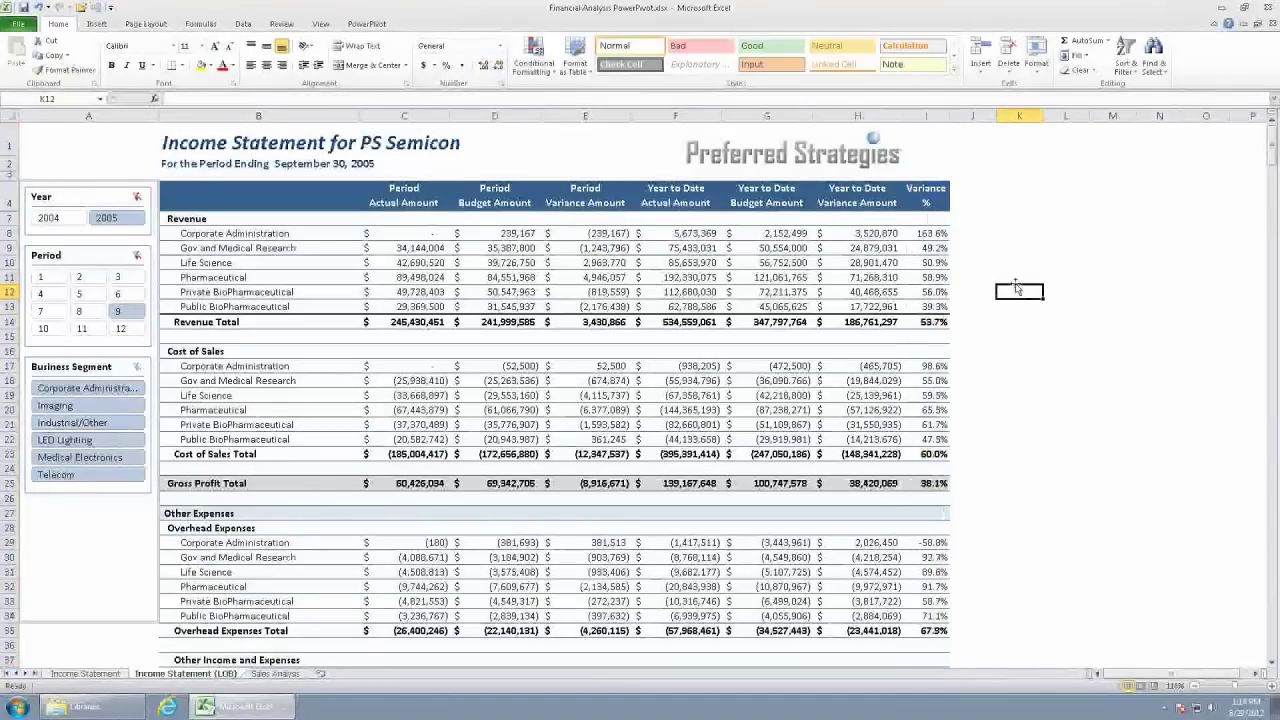